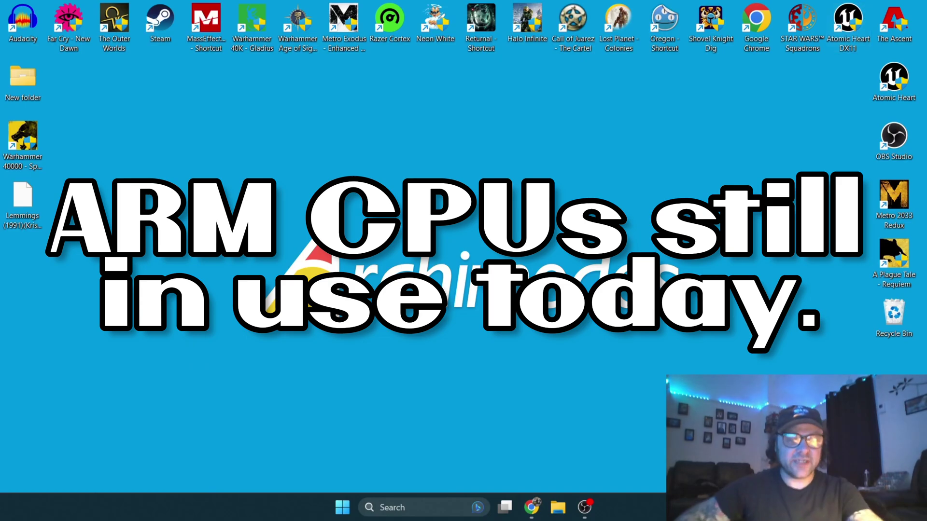
# - Switch to Chrome, download Arculator 2.1 for Windows from the Arculator site's downloads page, and copy the zip onto the desktop
pyautogui.click(535, 512)
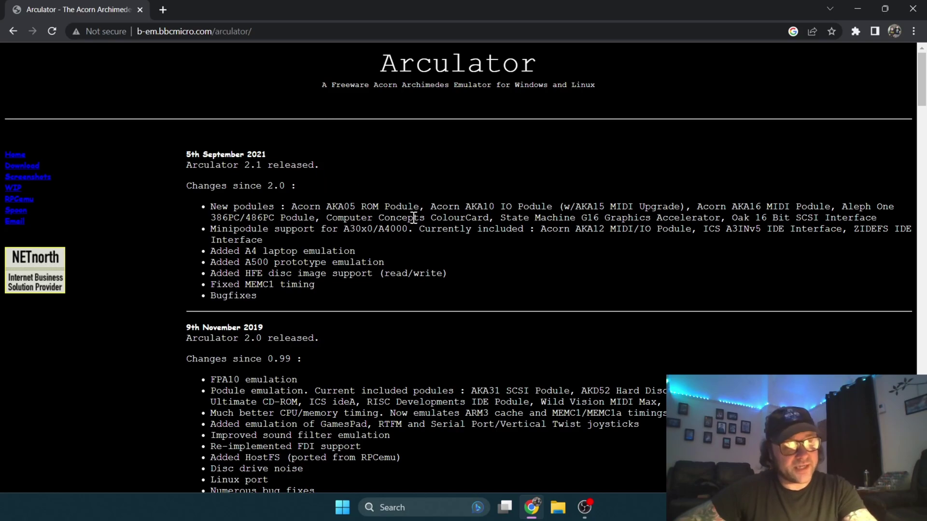
pyautogui.moveTo(922, 77); pyautogui.dragTo(902, 391)
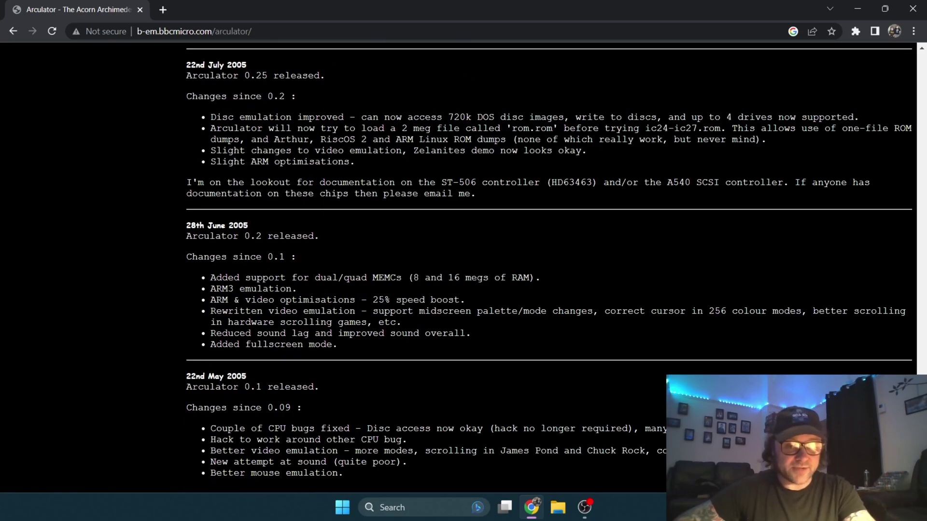
pyautogui.moveTo(903, 391); pyautogui.dragTo(925, 72)
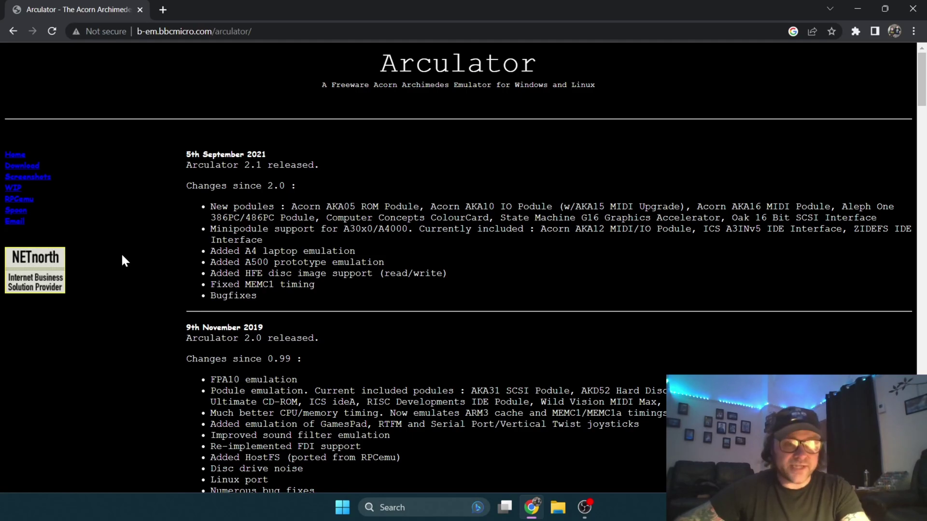
pyautogui.click(32, 168)
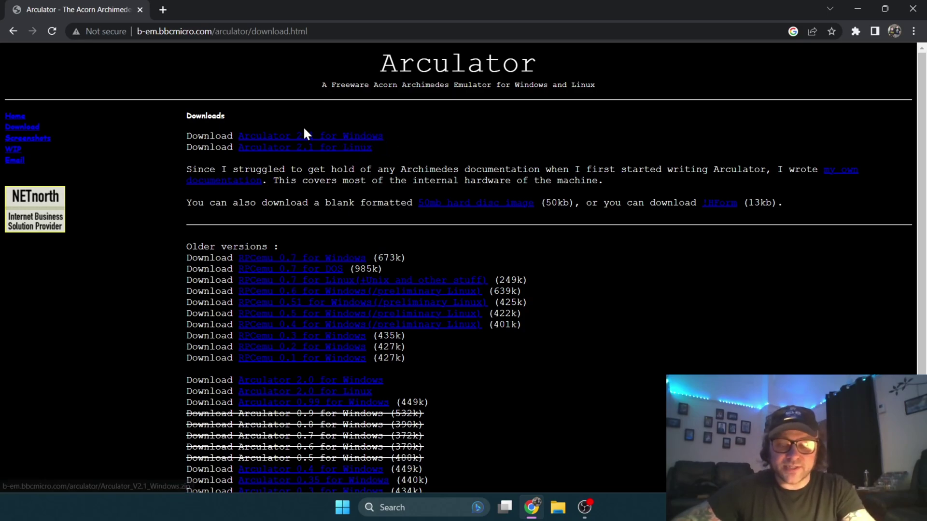
pyautogui.click(292, 139)
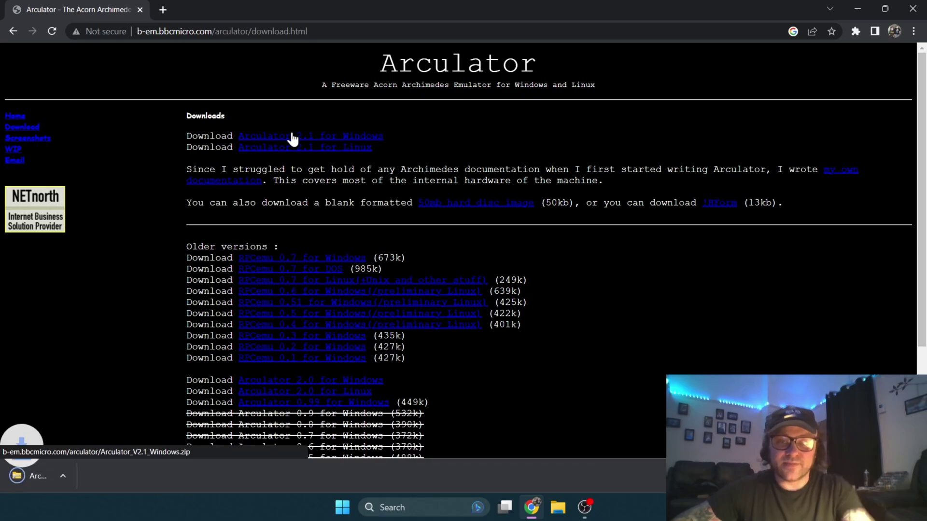
pyautogui.doubleClick(377, 2)
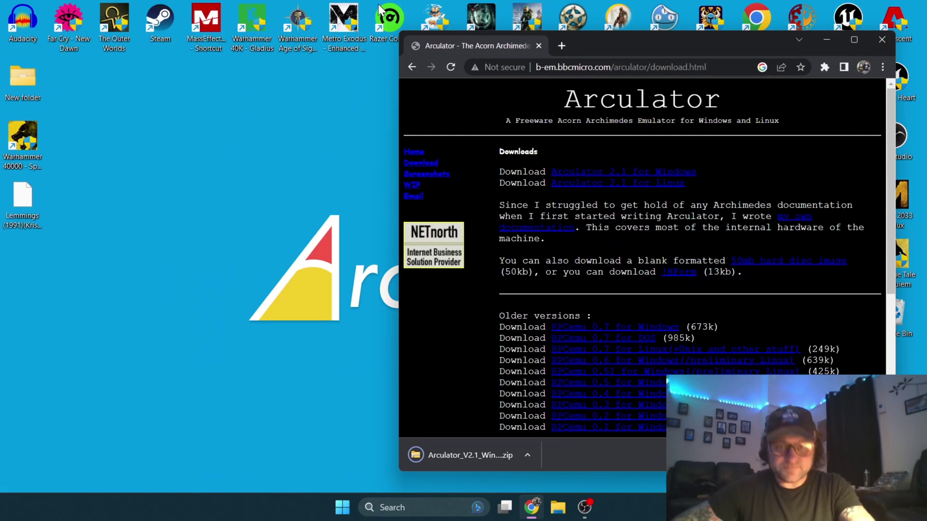
pyautogui.moveTo(492, 454); pyautogui.dragTo(172, 304)
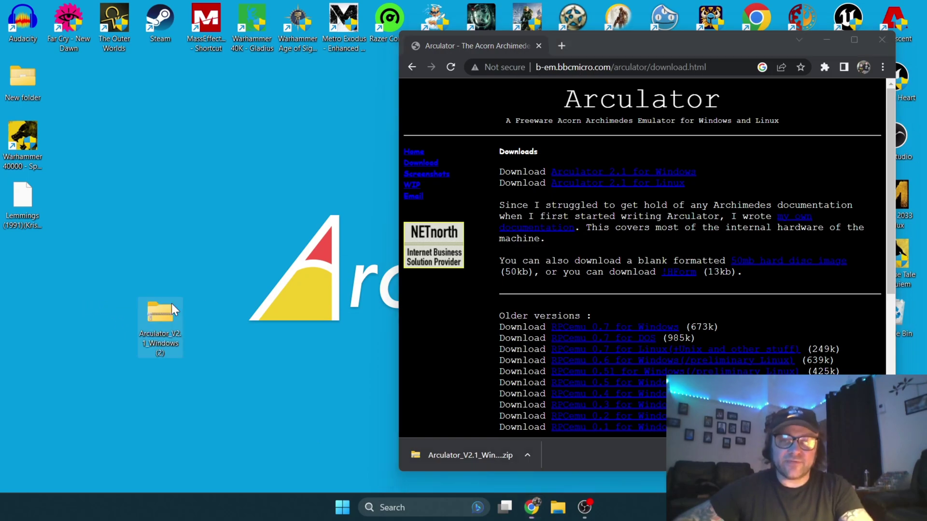
# - Create a desktop folder named acorn and move the downloaded Arculator zip into it
pyautogui.rightClick(124, 195)
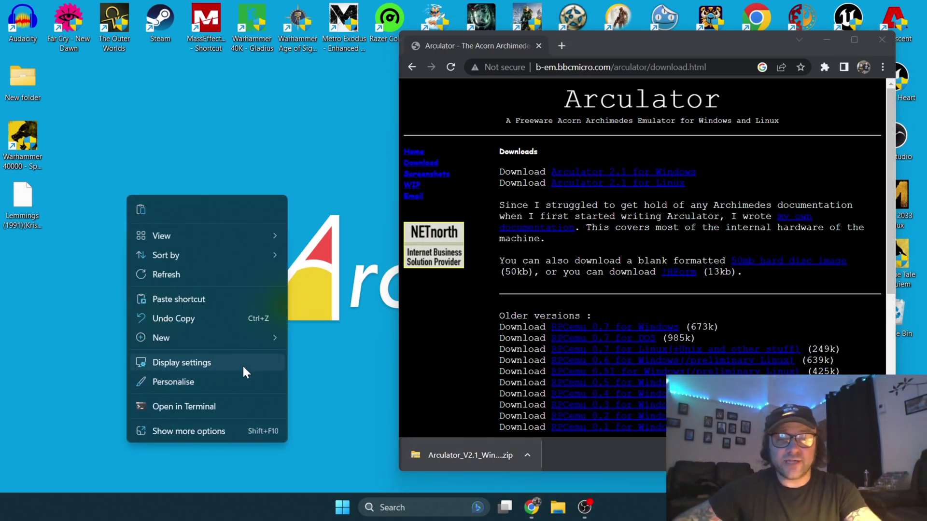
pyautogui.moveTo(248, 339)
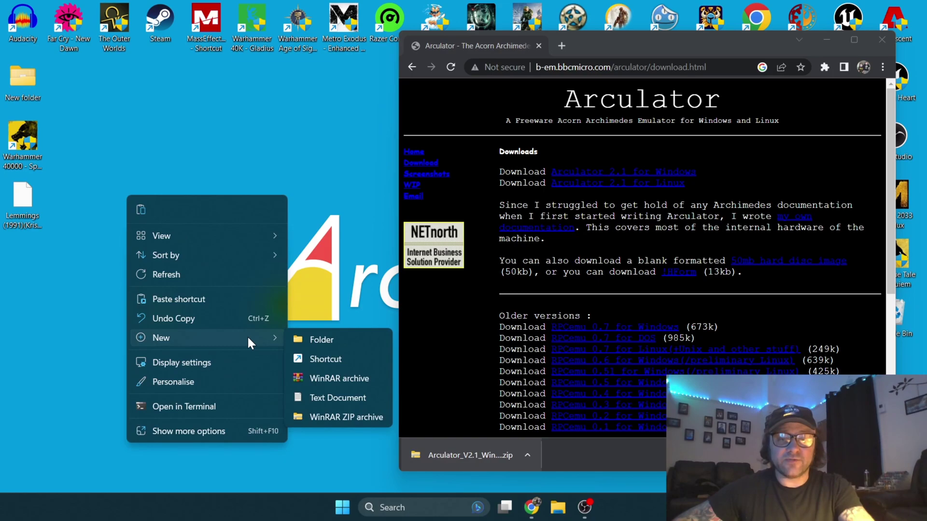
pyautogui.click(360, 340)
pyautogui.write('acorn')
pyautogui.press('Return')
pyautogui.click(294, 355)
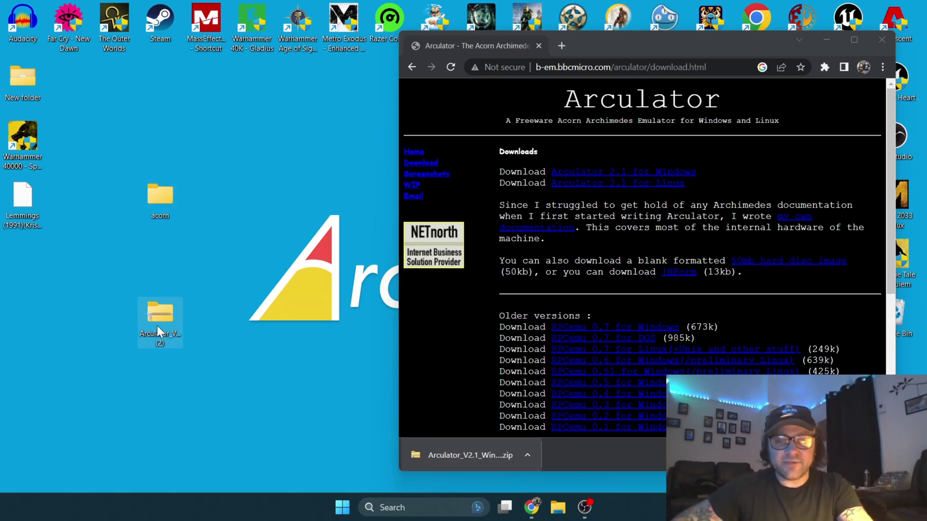
pyautogui.moveTo(157, 325); pyautogui.dragTo(161, 208)
# - Extract the Arculator archive directly into the acorn folder with WinRAR and delete the zip
pyautogui.doubleClick(158, 192)
pyautogui.click(183, 118)
pyautogui.rightClick(183, 117)
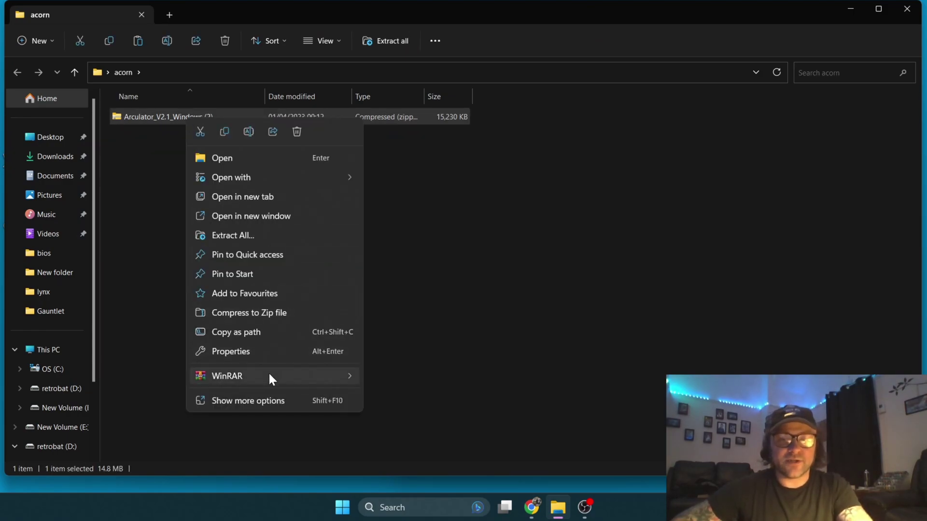
pyautogui.moveTo(268, 374)
pyautogui.click(437, 437)
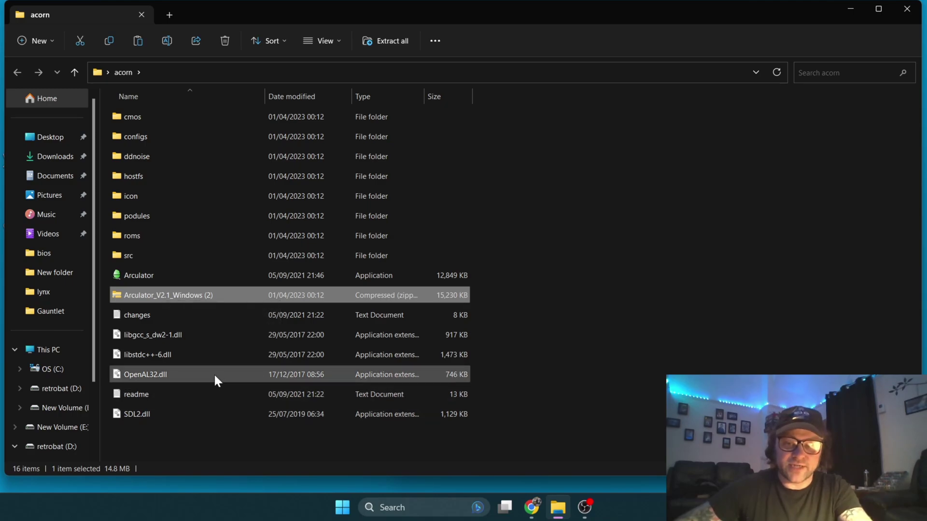
pyautogui.press('Delete')
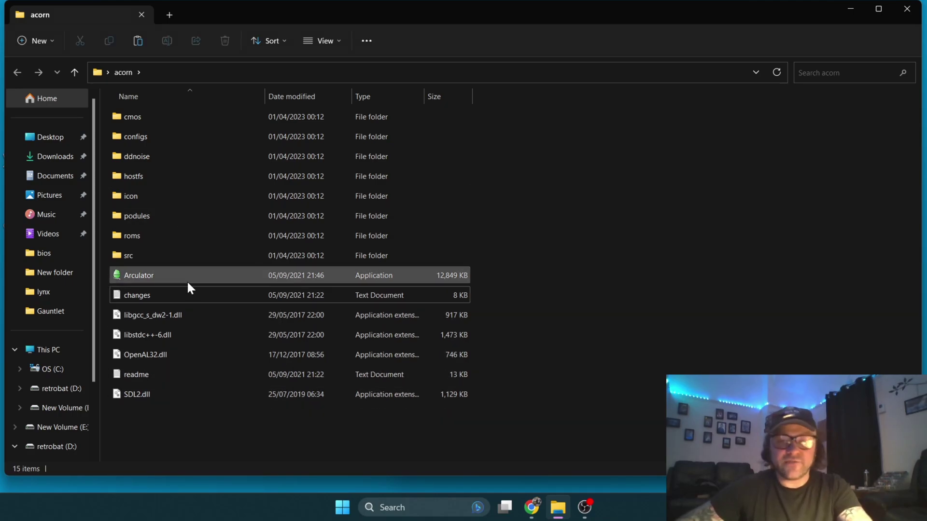
# - Launch Arculator from the acorn folder and close the folder and browser windows
pyautogui.doubleClick(156, 279)
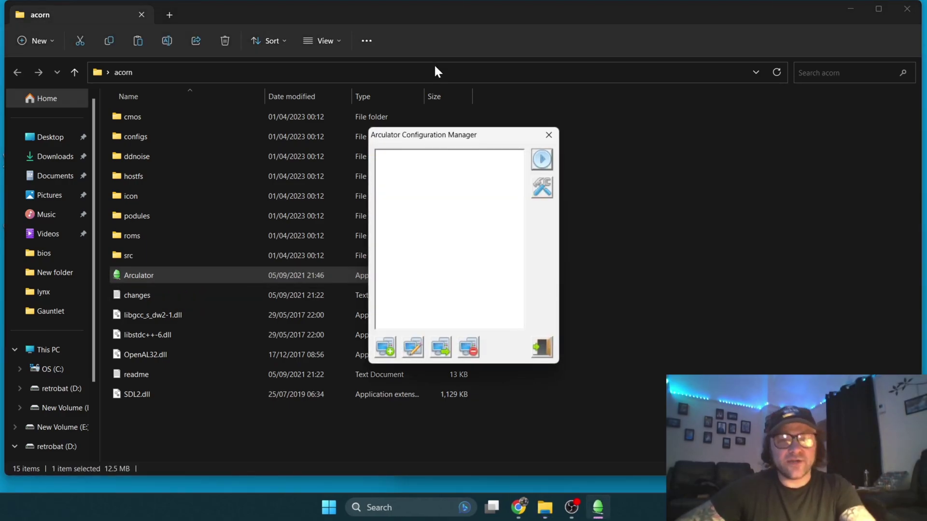
pyautogui.click(908, 8)
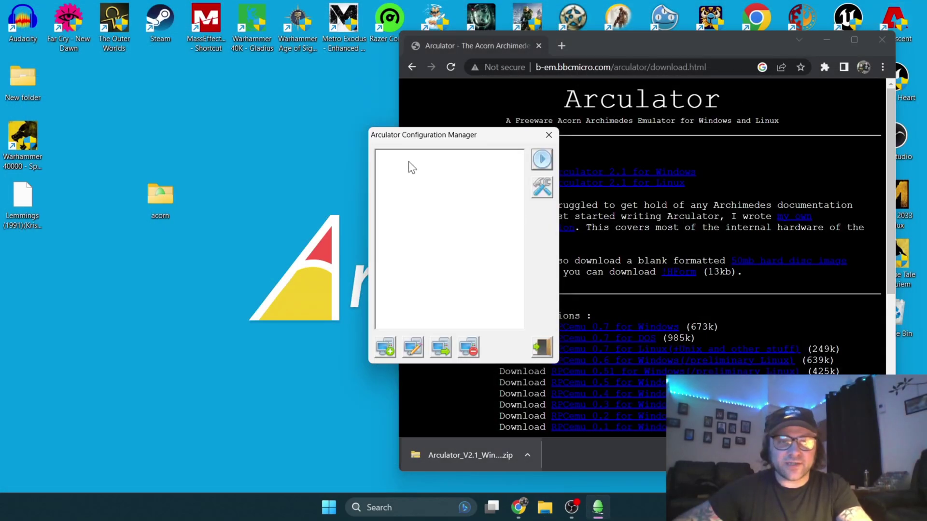
pyautogui.click(878, 44)
pyautogui.click(878, 45)
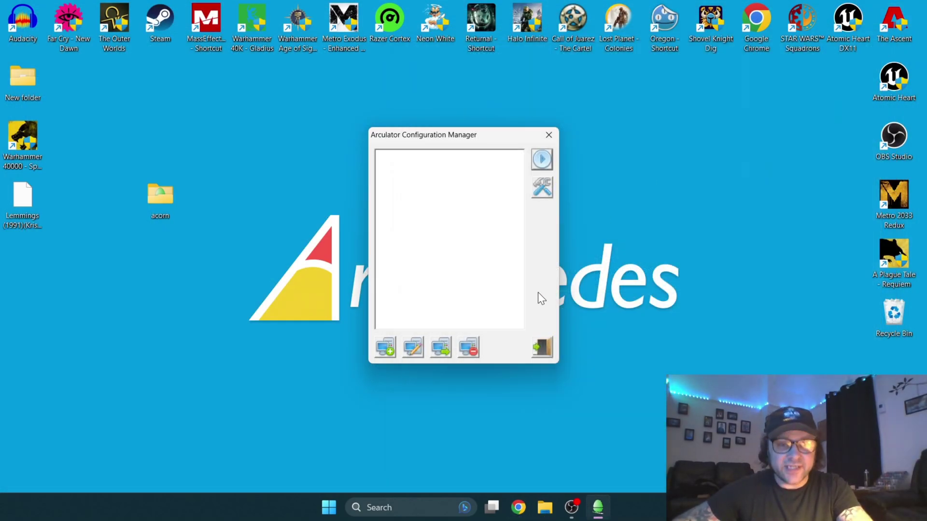
# - Create a new Arculator configuration named A4000 with the A4000 machine type
pyautogui.click(383, 348)
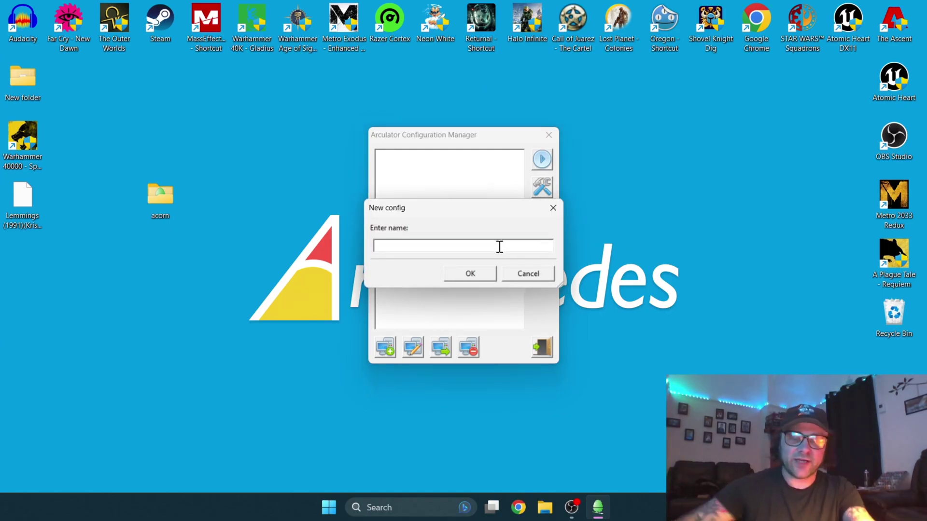
pyautogui.write('A4000')
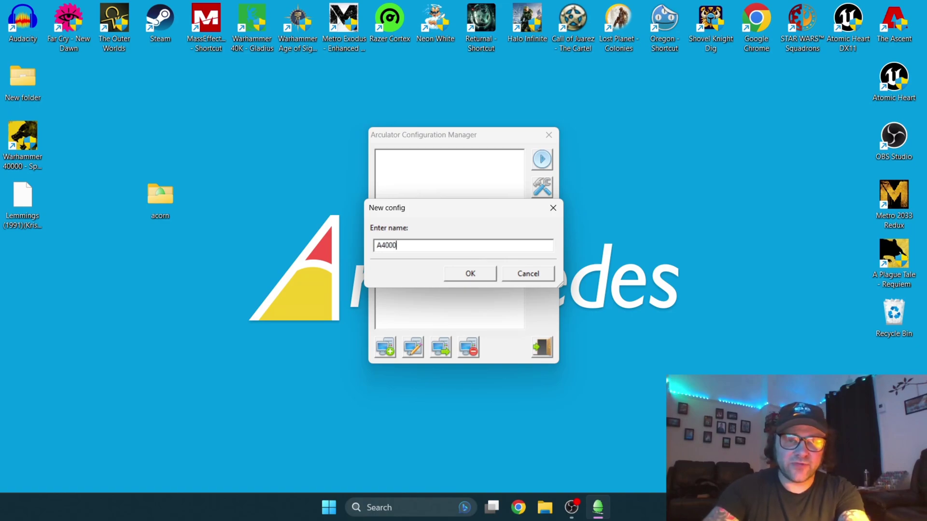
pyautogui.click(466, 273)
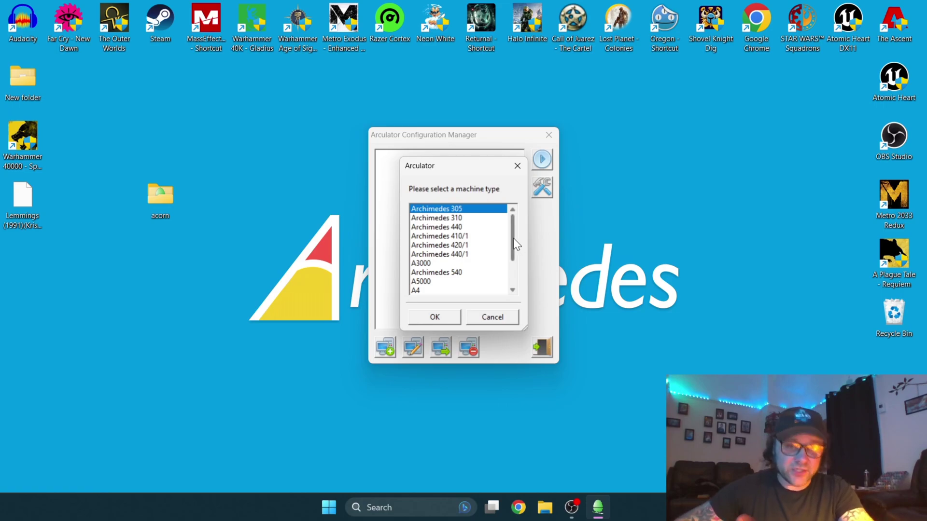
pyautogui.moveTo(514, 238); pyautogui.dragTo(514, 262)
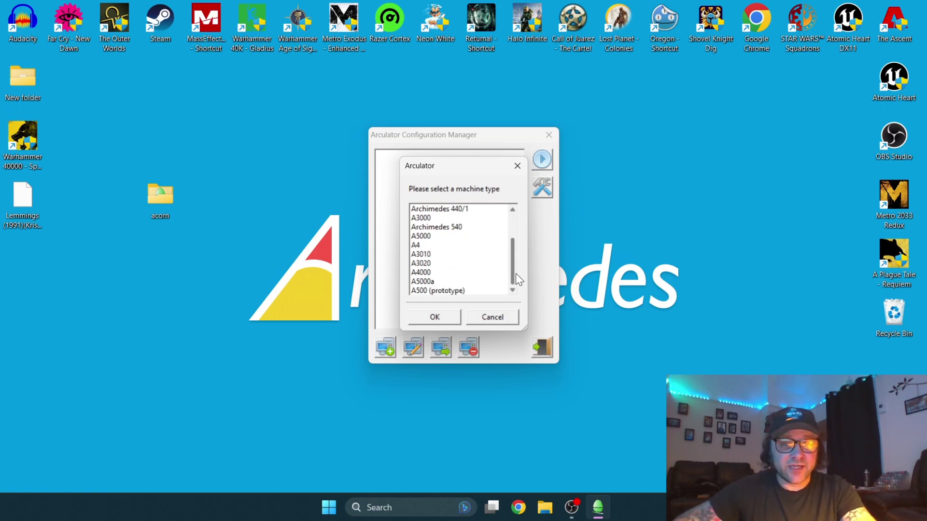
pyautogui.click(458, 273)
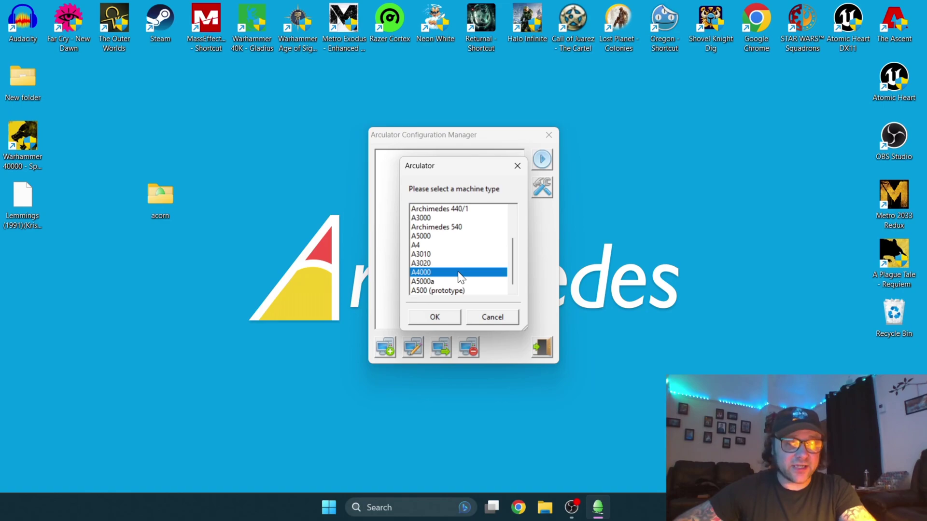
pyautogui.click(447, 318)
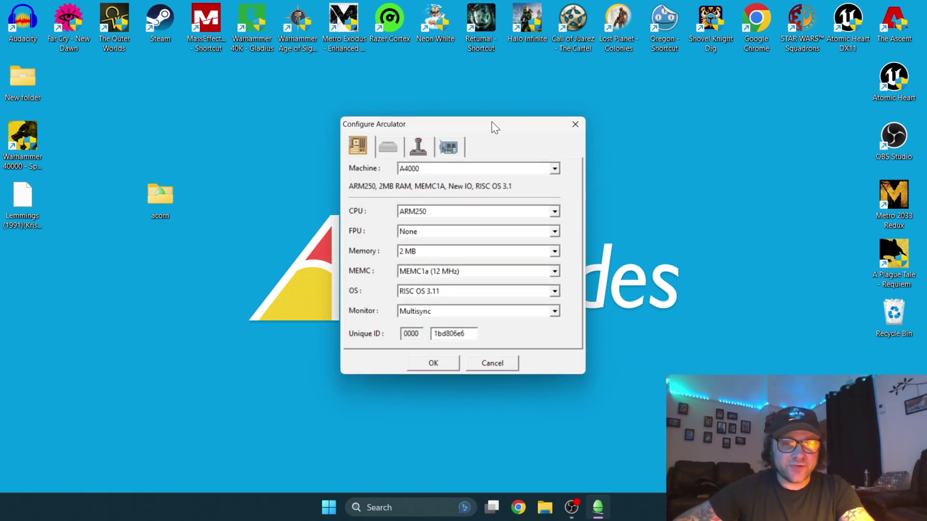
# - Set the A4000 configuration's memory to 4 MB and its operating system to RISC OS 3.11
pyautogui.moveTo(492, 124); pyautogui.dragTo(543, 105)
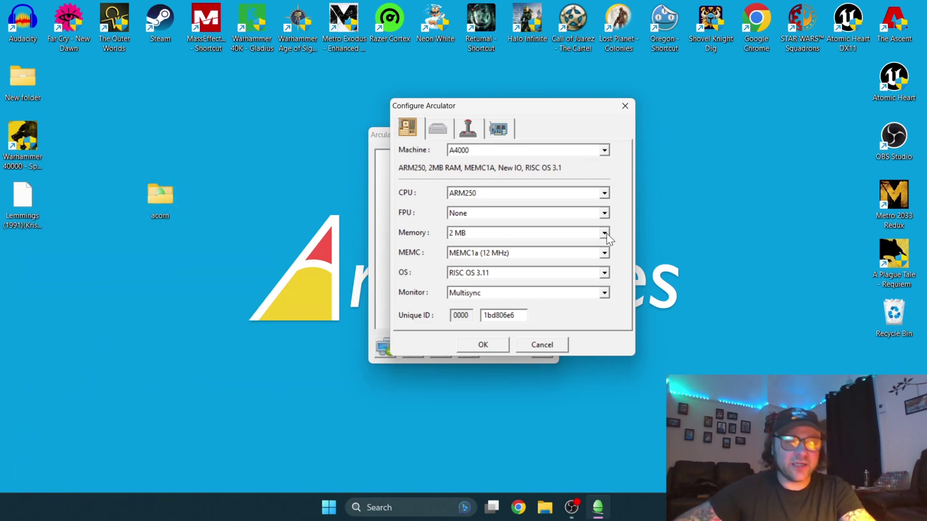
pyautogui.click(606, 234)
pyautogui.click(559, 255)
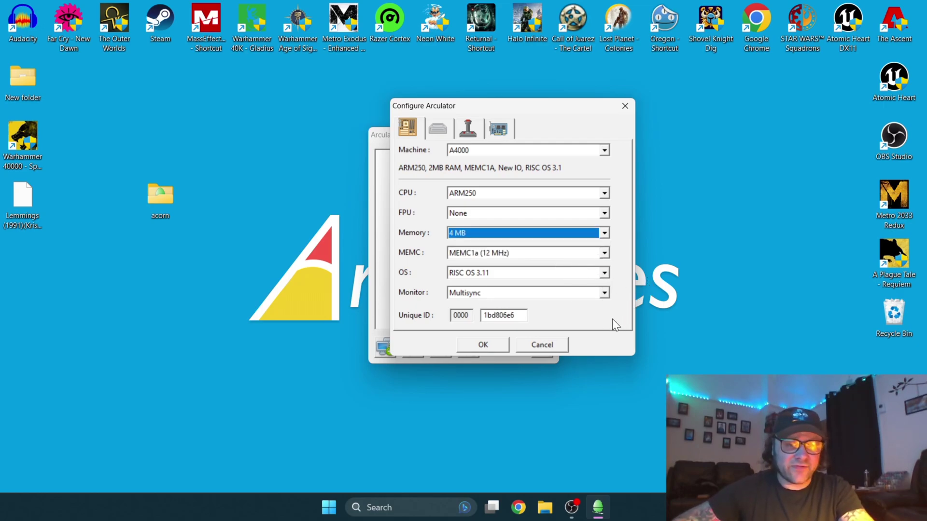
pyautogui.click(602, 274)
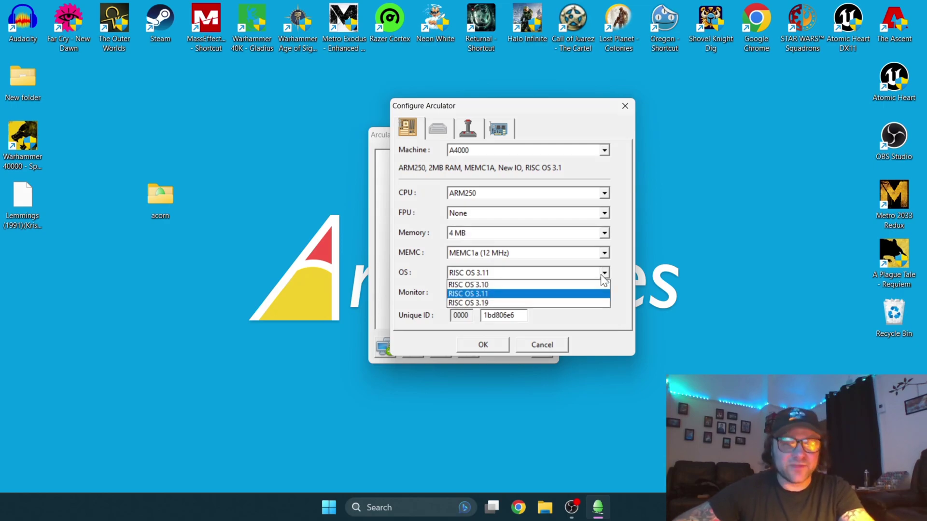
pyautogui.click(498, 296)
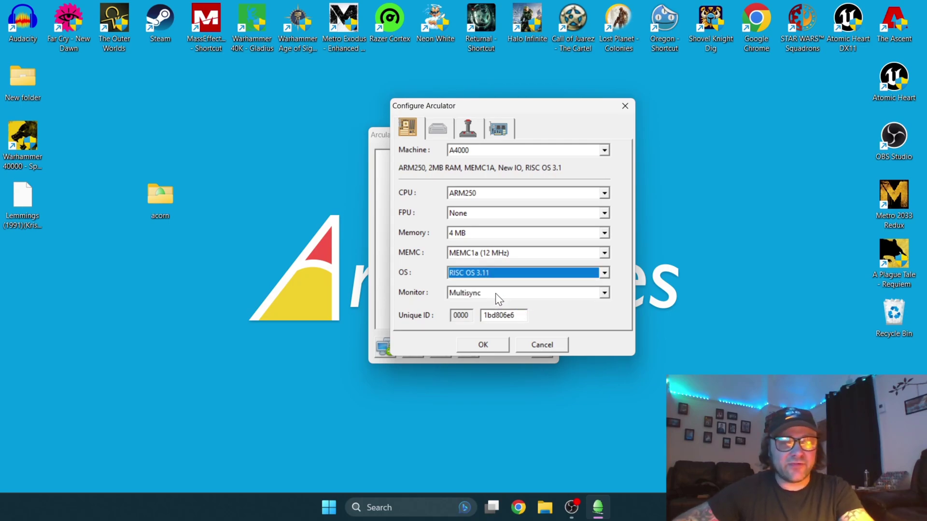
# - Check the hard drive settings and set the joystick interface to GamesPad / GamesPad Pro
pyautogui.click(437, 130)
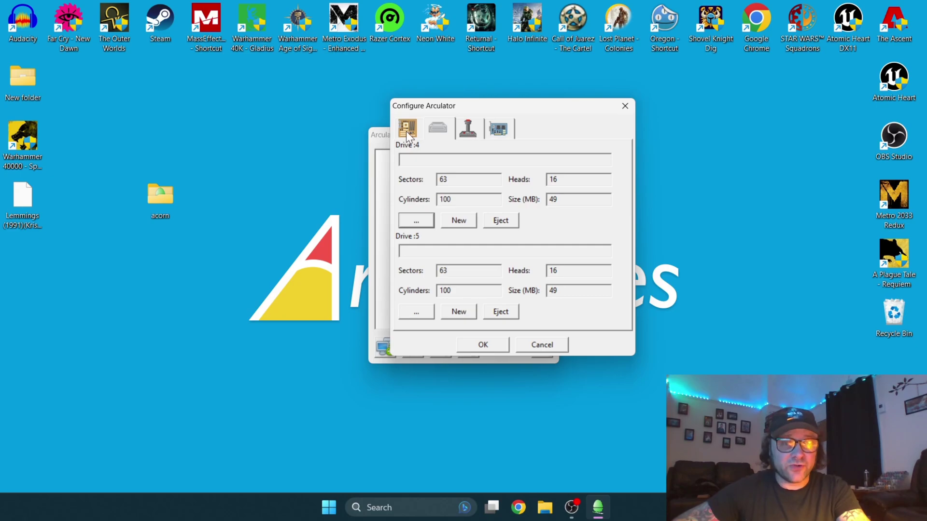
pyautogui.click(467, 128)
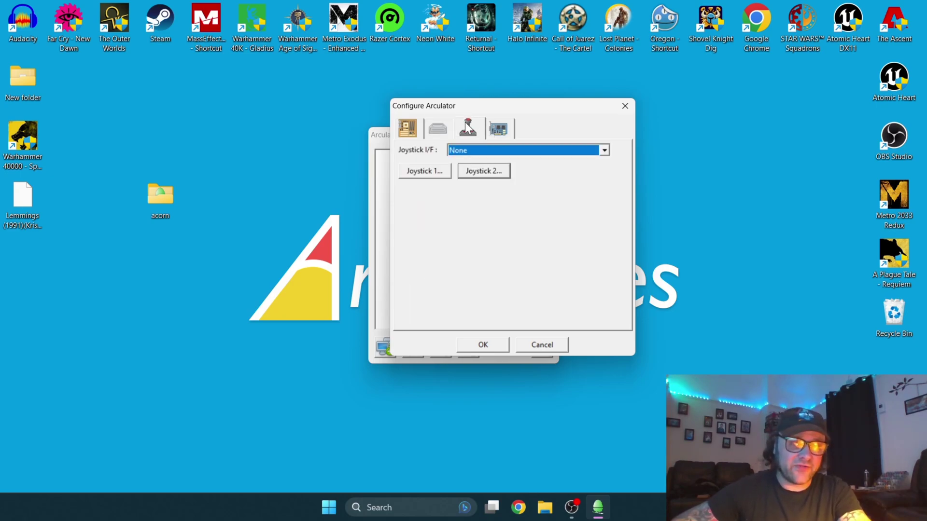
pyautogui.click(579, 149)
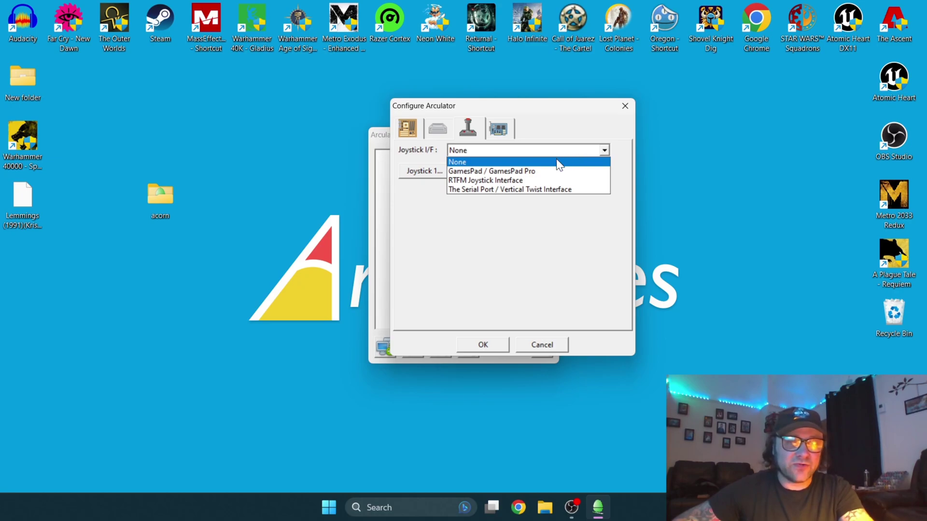
pyautogui.click(584, 172)
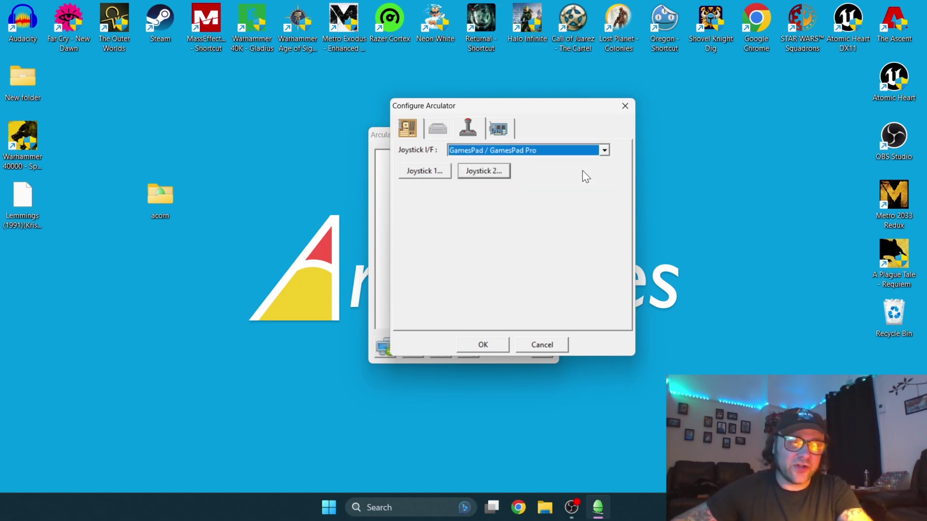
# - Keep Joystick 1's device set to None and save the A4000 configuration
pyautogui.click(423, 175)
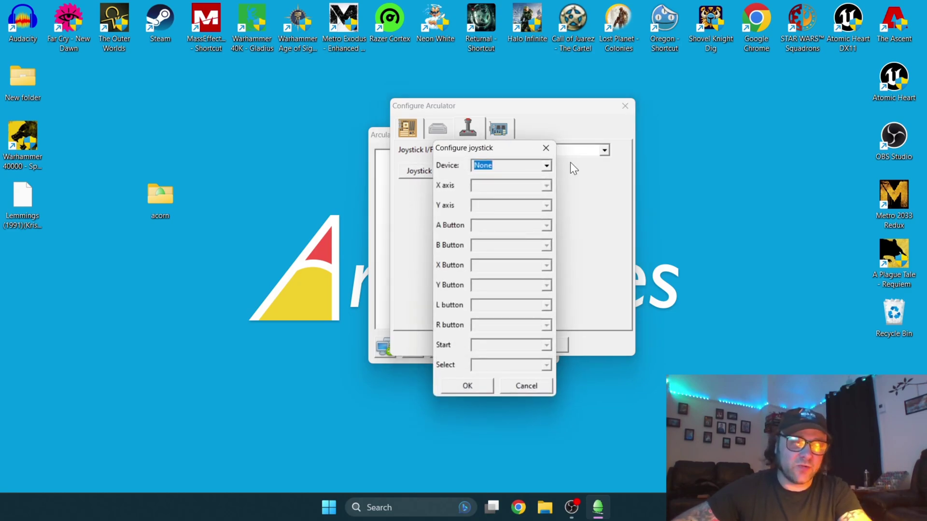
pyautogui.click(547, 166)
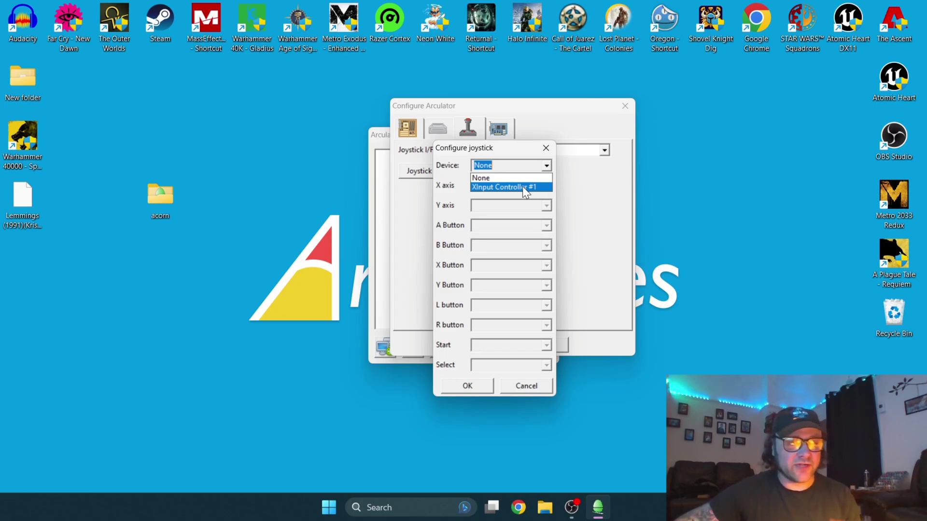
pyautogui.click(513, 175)
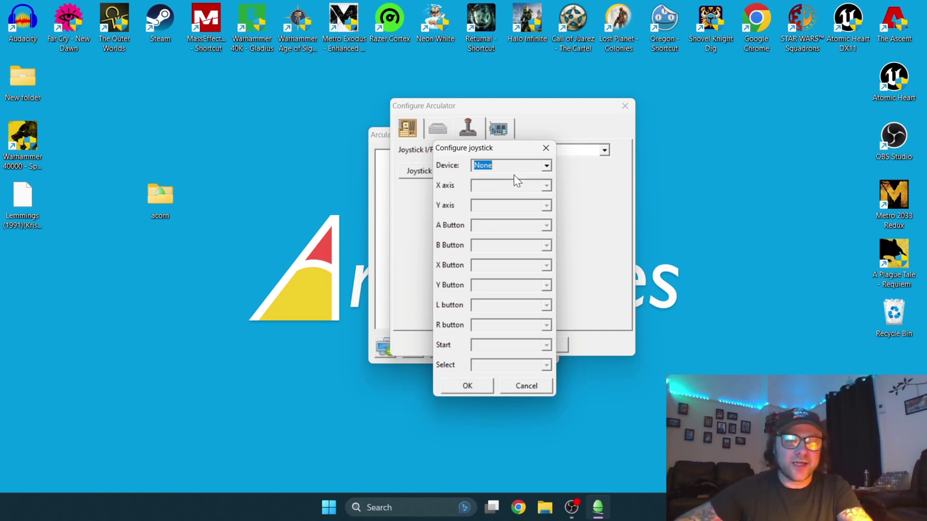
pyautogui.click(474, 386)
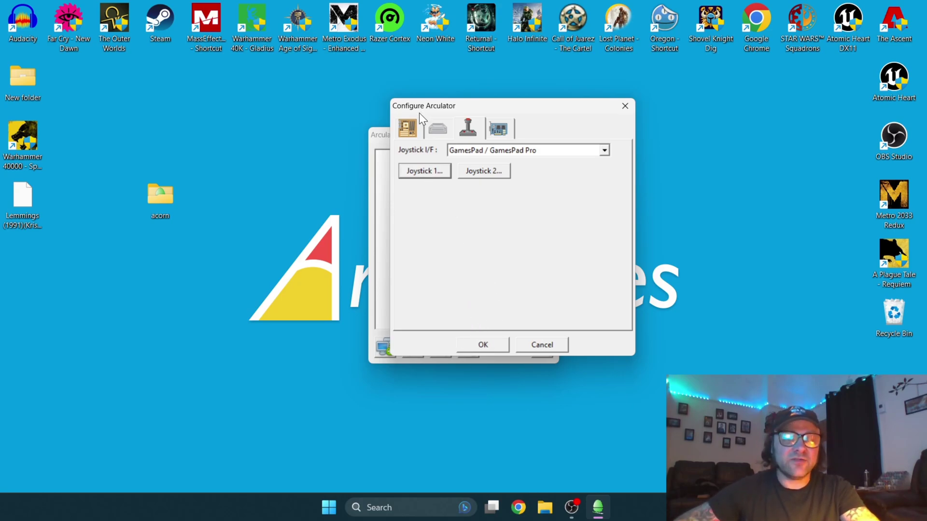
pyautogui.click(413, 127)
pyautogui.click(492, 344)
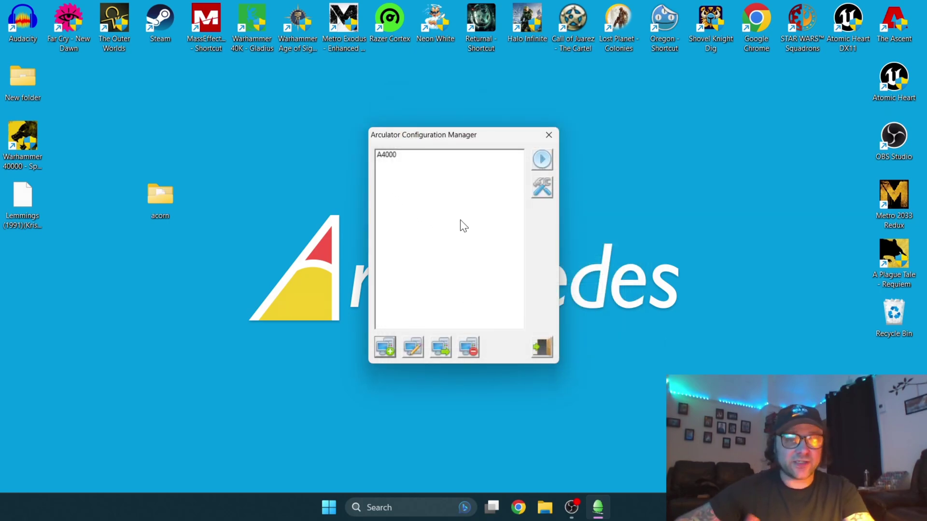
# - Run the A4000 configuration with its window moved nearer the desktop's centre, and test capturing and releasing the mouse
pyautogui.click(390, 156)
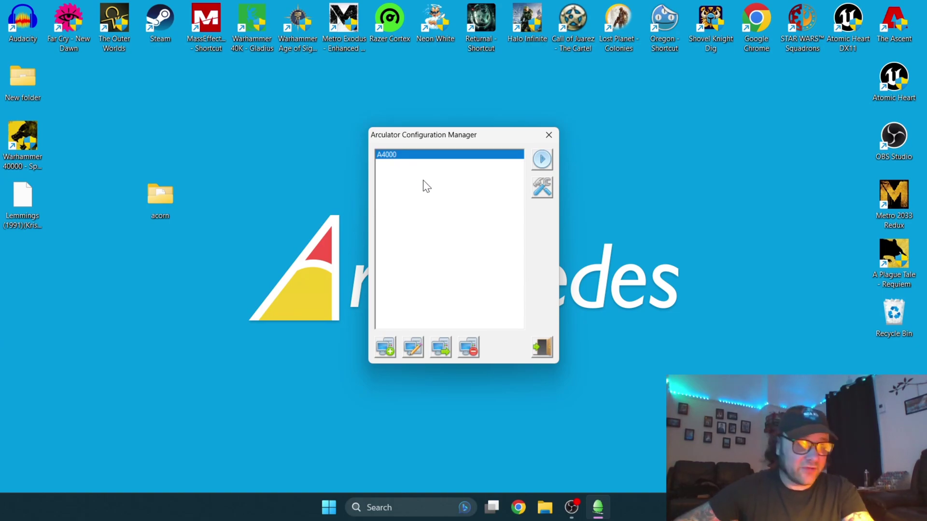
pyautogui.click(542, 160)
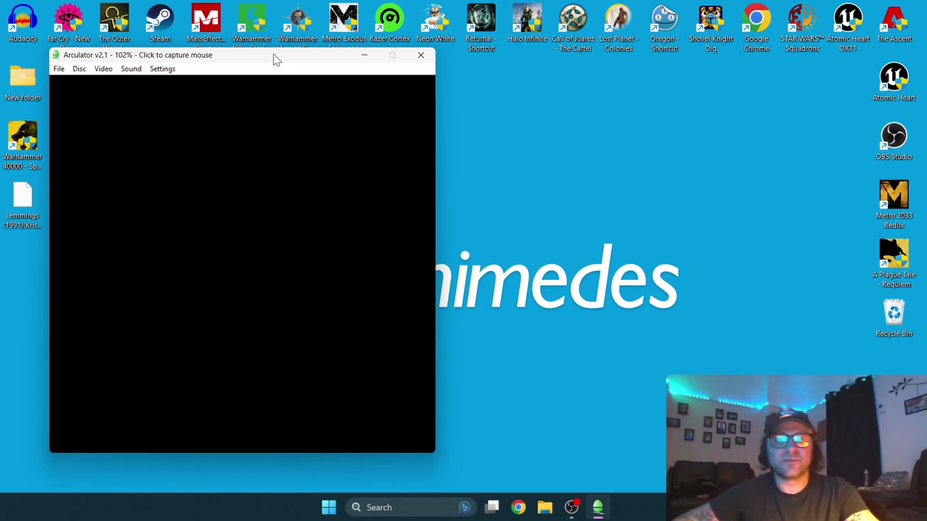
pyautogui.moveTo(275, 55); pyautogui.dragTo(457, 51)
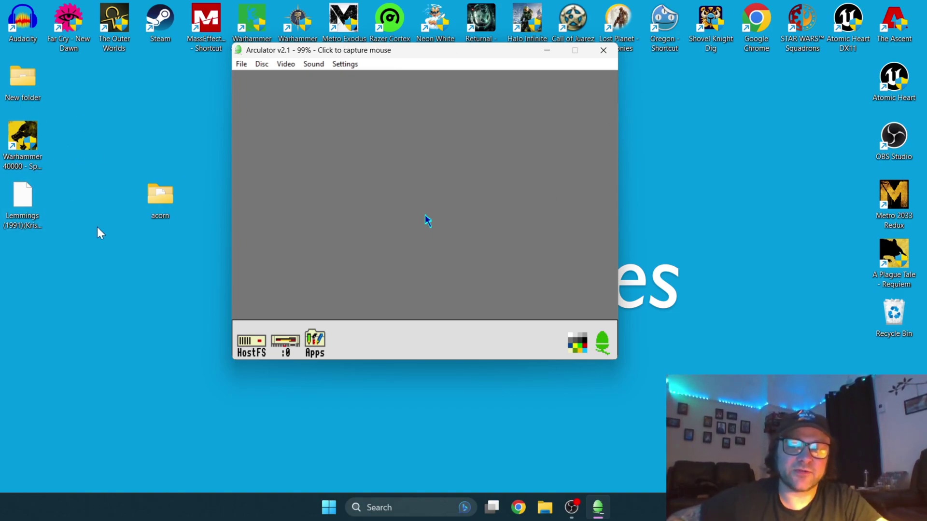
pyautogui.click(415, 187)
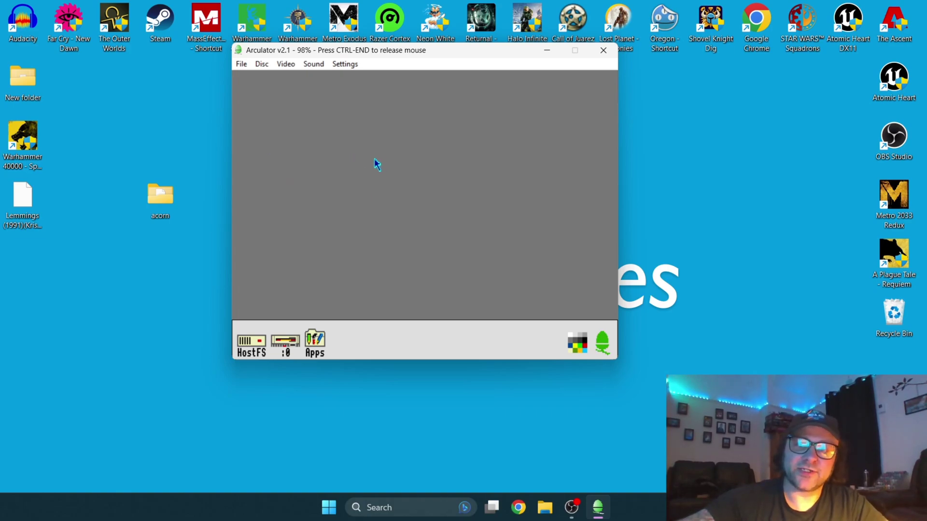
pyautogui.hotkey('ctrl', 'End')
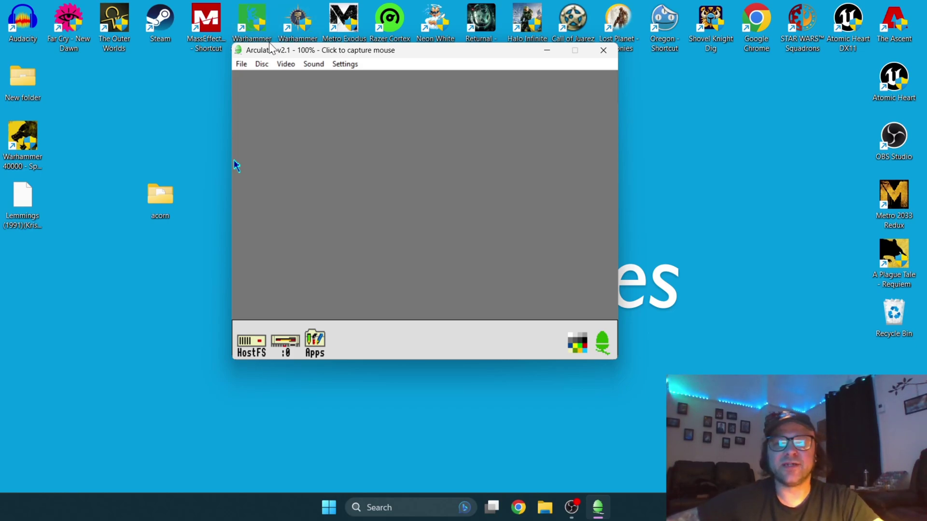
# - Load the Lemmings (1991)(Krisalis).adf disc image from the Desktop into drive 0 and capture the mouse in the emulator
pyautogui.click(262, 64)
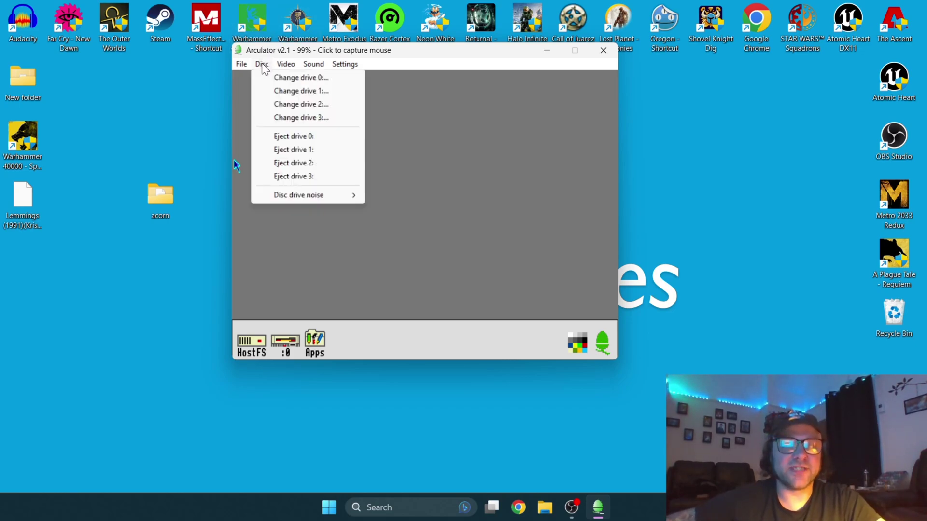
pyautogui.click(340, 79)
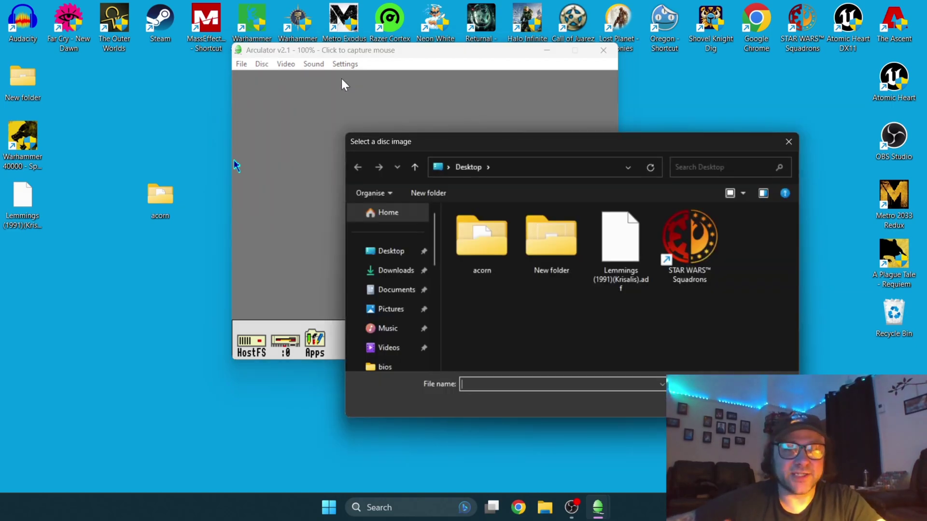
pyautogui.doubleClick(607, 240)
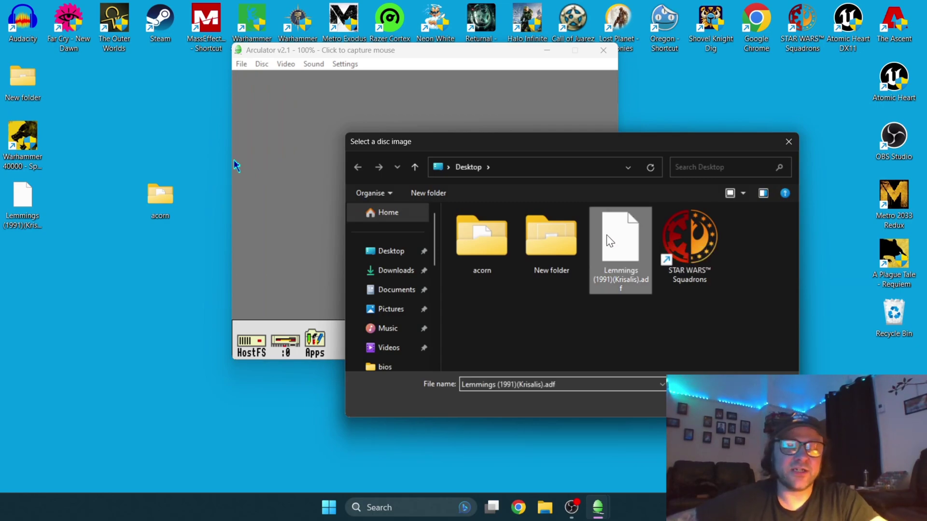
pyautogui.click(607, 240)
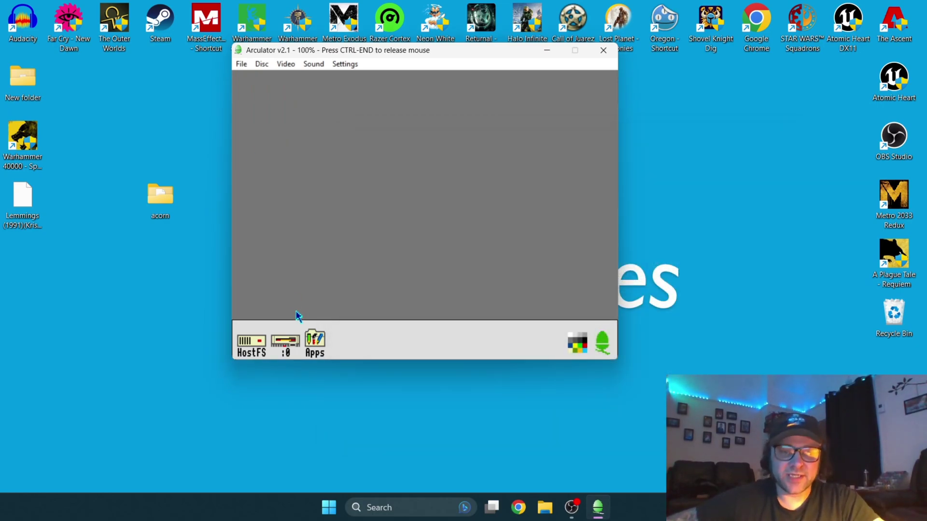
# - Launch !LEMMINGS from floppy drive :0 and start playing Level 1, Just dig!
pyautogui.click(292, 345)
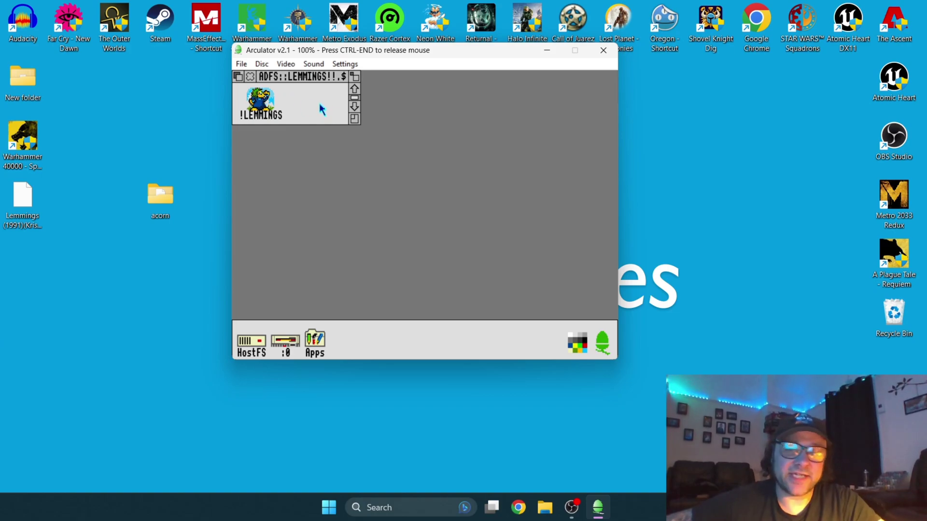
pyautogui.doubleClick(269, 110)
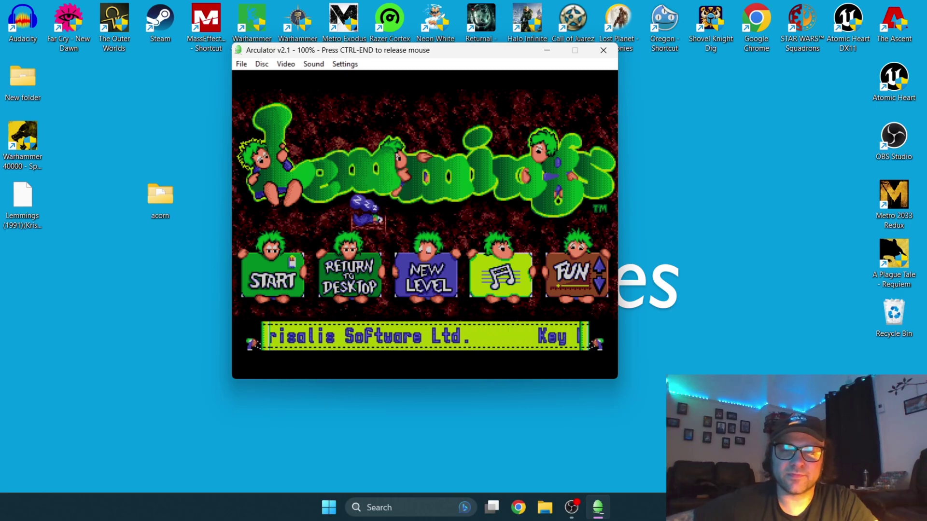
pyautogui.press('F1')
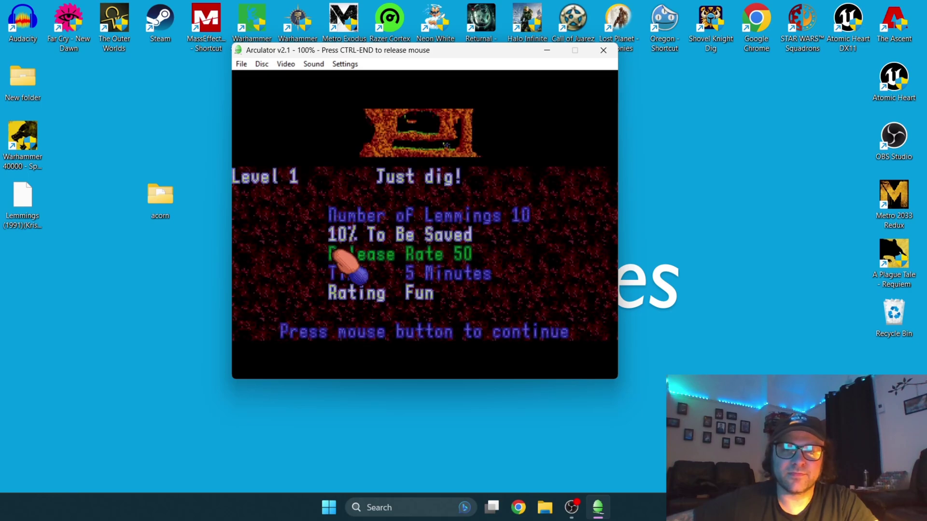
pyautogui.click(349, 272)
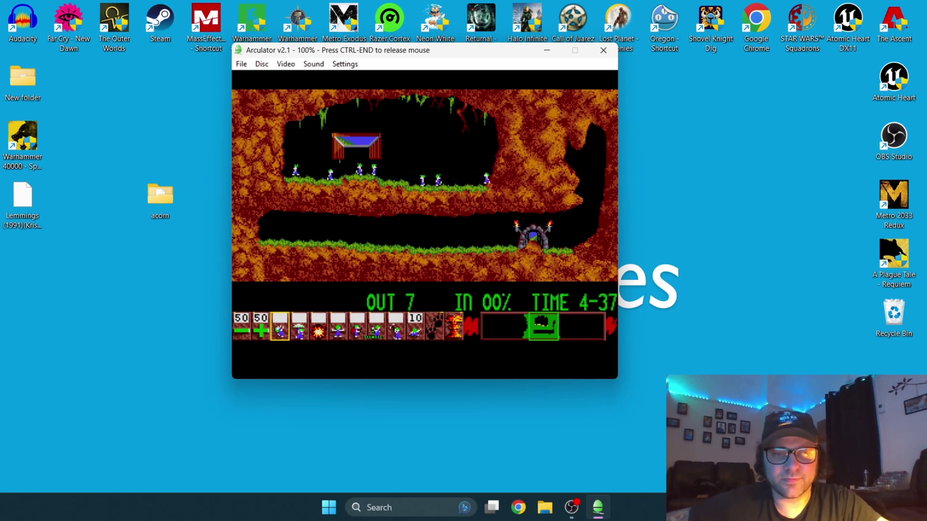
# - Choose the digger skill and assign it to several lemmings on the upper ledge of Level 1
pyautogui.click(396, 328)
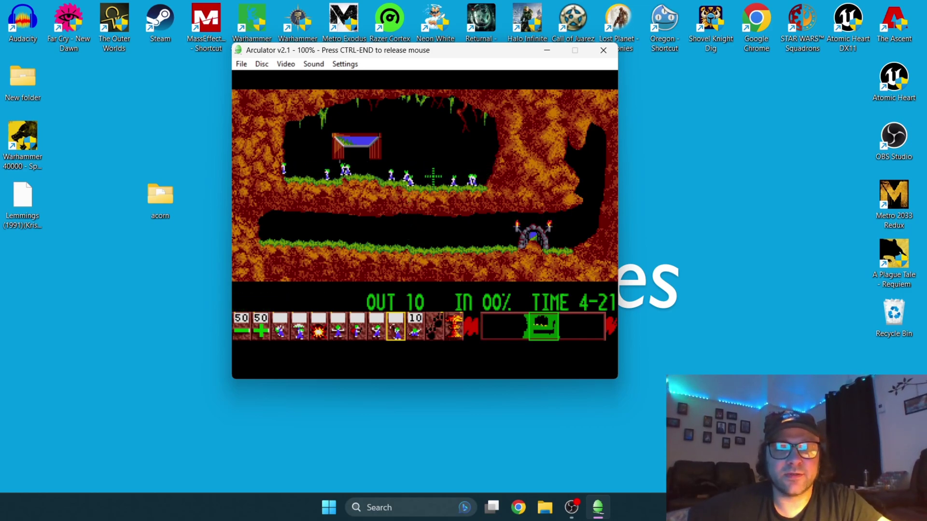
pyautogui.click(415, 328)
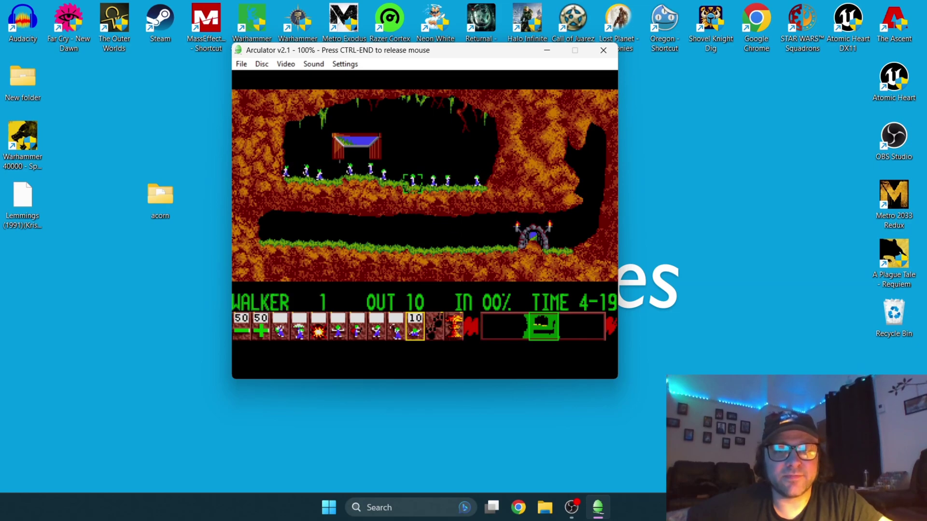
pyautogui.click(412, 183)
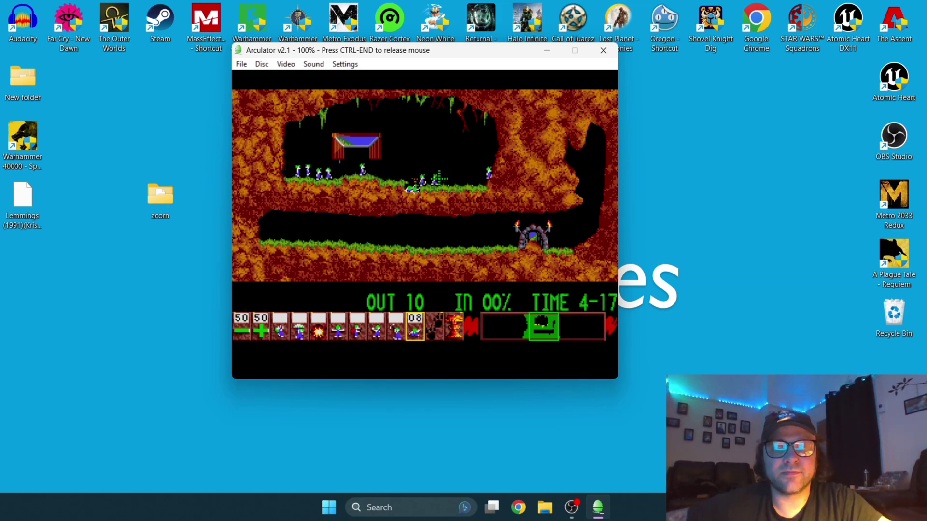
pyautogui.click(435, 180)
pyautogui.click(435, 176)
pyautogui.click(455, 178)
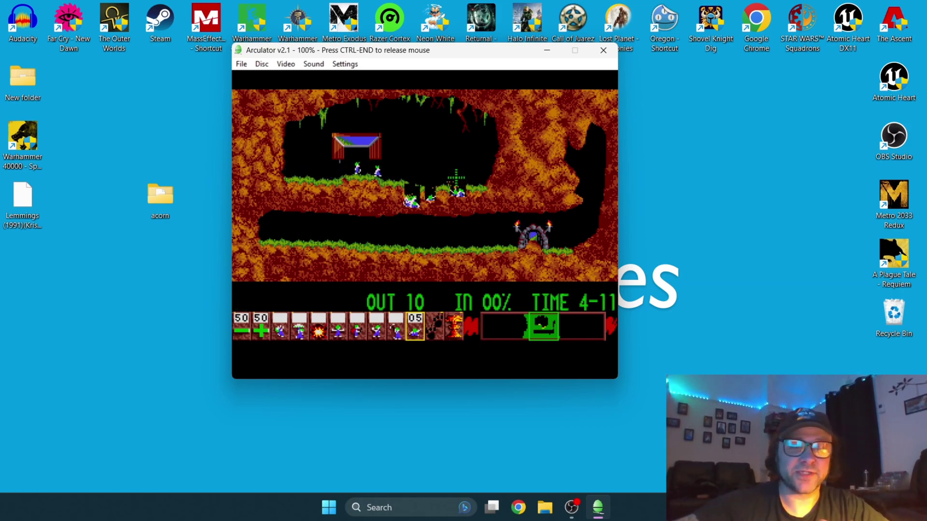
# - Release the mouse from the emulator and set the disc drive noise to -6 dB
pyautogui.hotkey('ctrl', 'End')
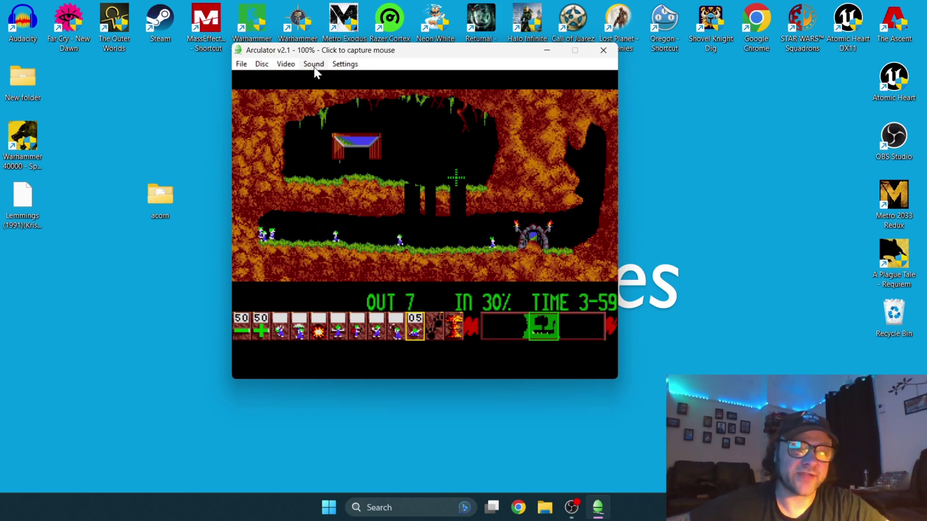
pyautogui.click(314, 65)
pyautogui.click(314, 64)
pyautogui.click(263, 64)
pyautogui.moveTo(282, 202)
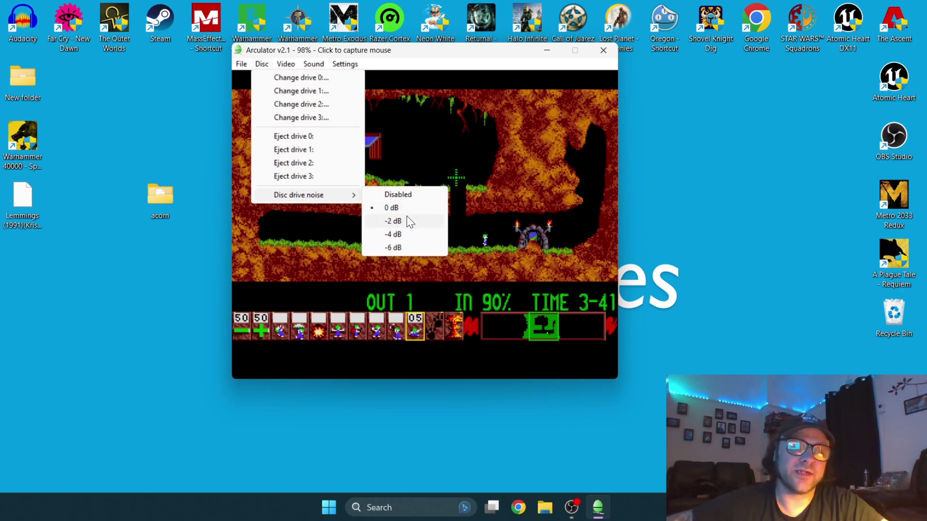
pyautogui.click(399, 249)
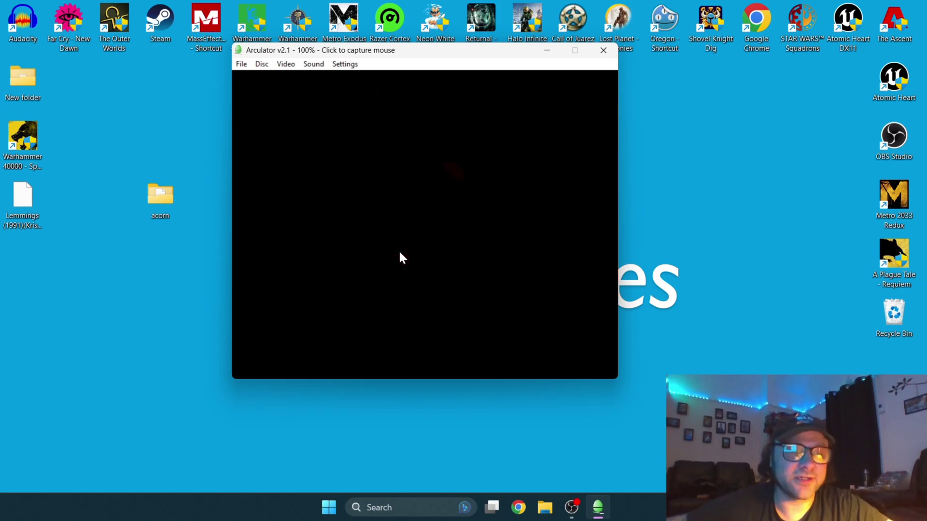
# - Continue from the Level 1 results to the Level 2 briefing and return the mouse to Windows
pyautogui.click(398, 250)
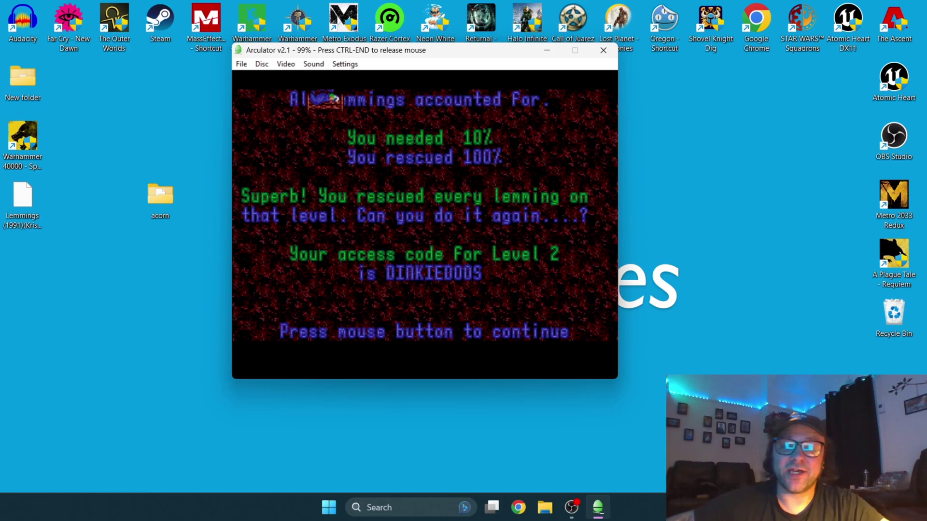
pyautogui.press('super')
pyautogui.click(256, 171)
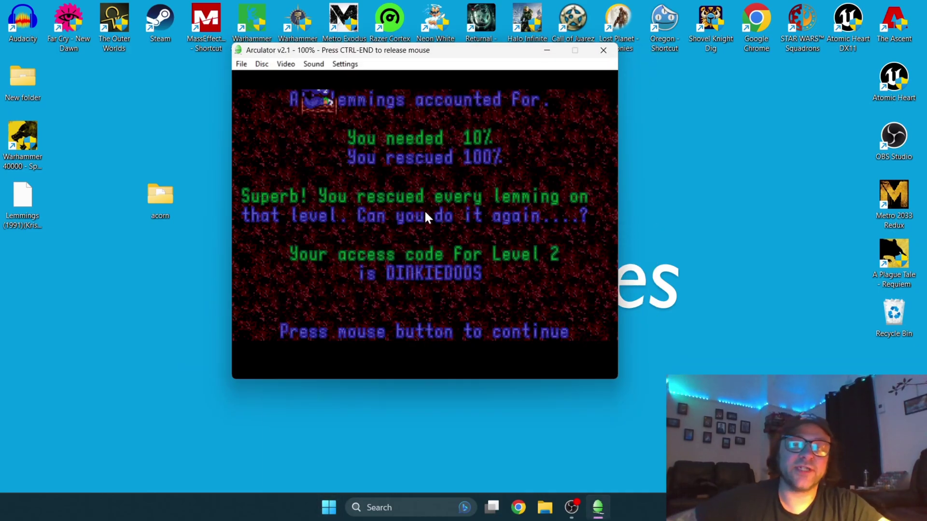
pyautogui.press('super')
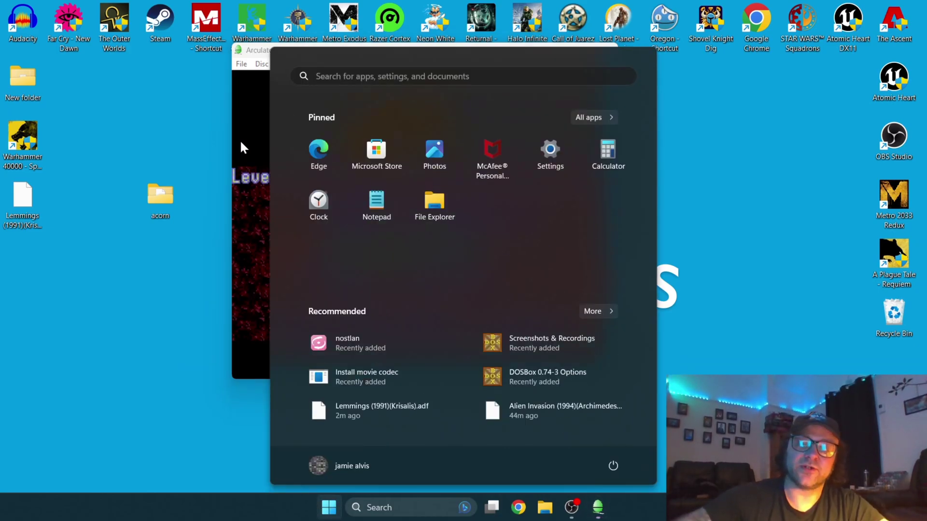
pyautogui.click(256, 57)
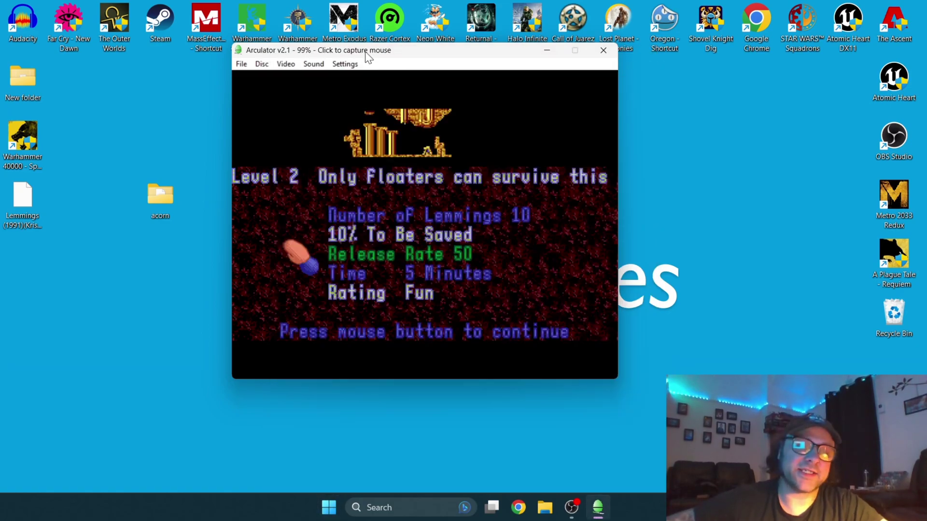
# - Switch the emulator to fullscreen mode and accept the notice about returning to windowed mode
pyautogui.click(293, 64)
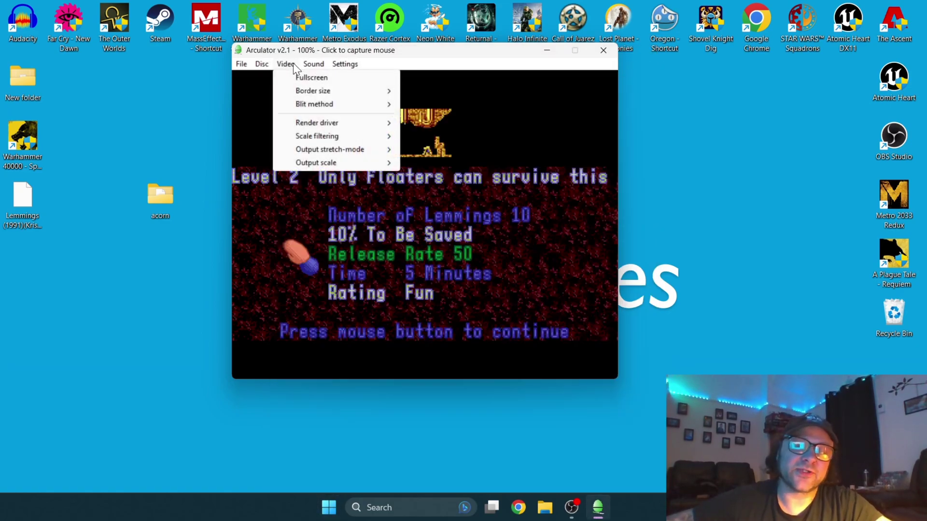
pyautogui.click(293, 75)
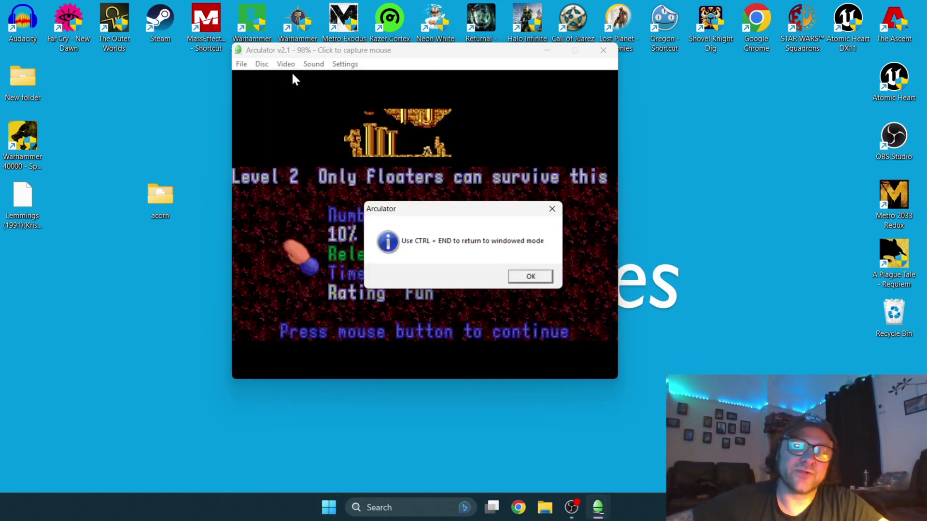
pyautogui.click(523, 274)
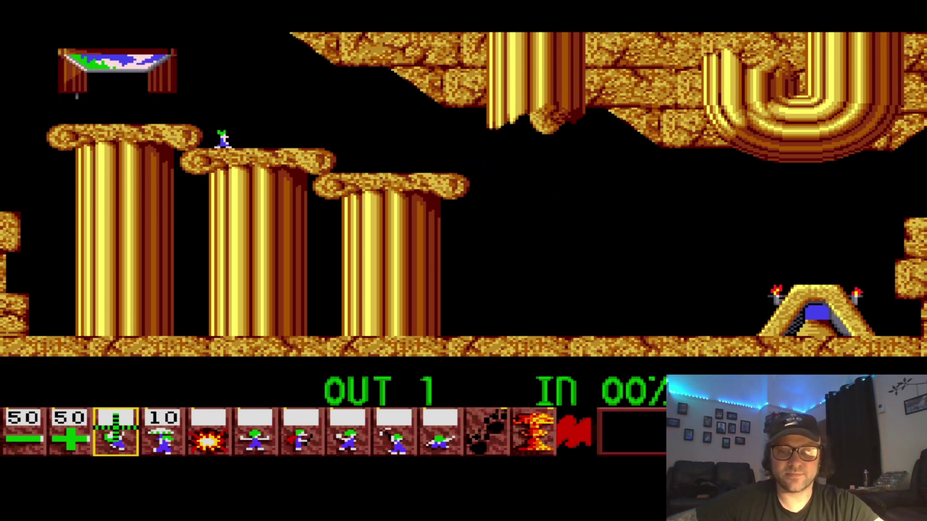
# - Choose the floater skill and assign it to the lemmings crossing the pillars in Level 2
pyautogui.click(162, 432)
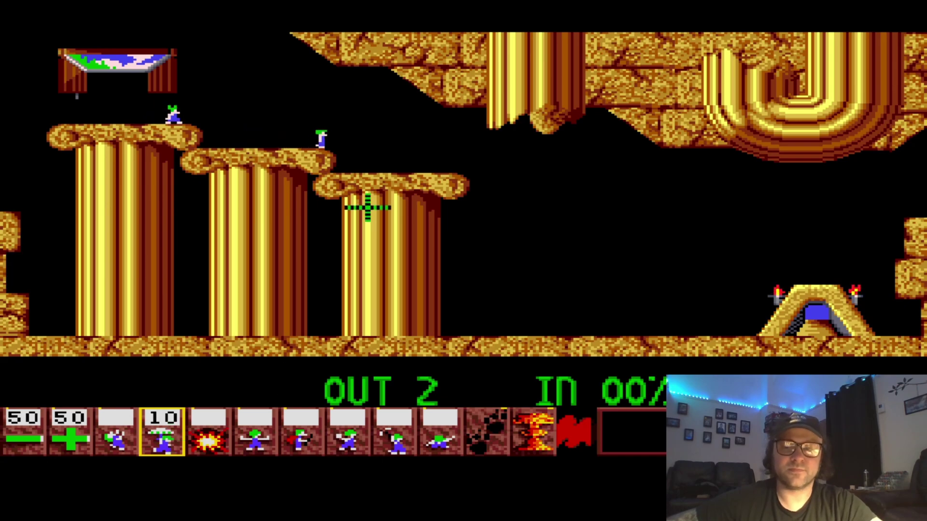
pyautogui.click(379, 161)
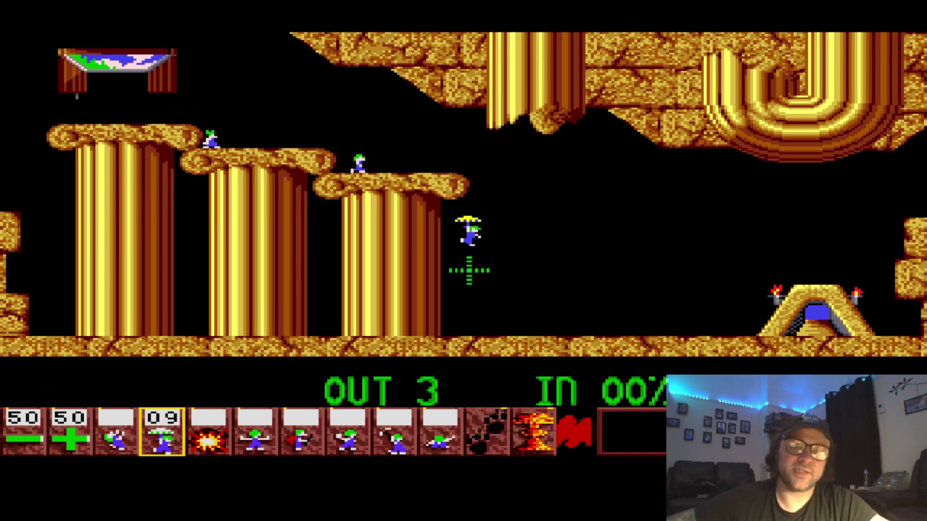
pyautogui.click(448, 164)
pyautogui.click(390, 152)
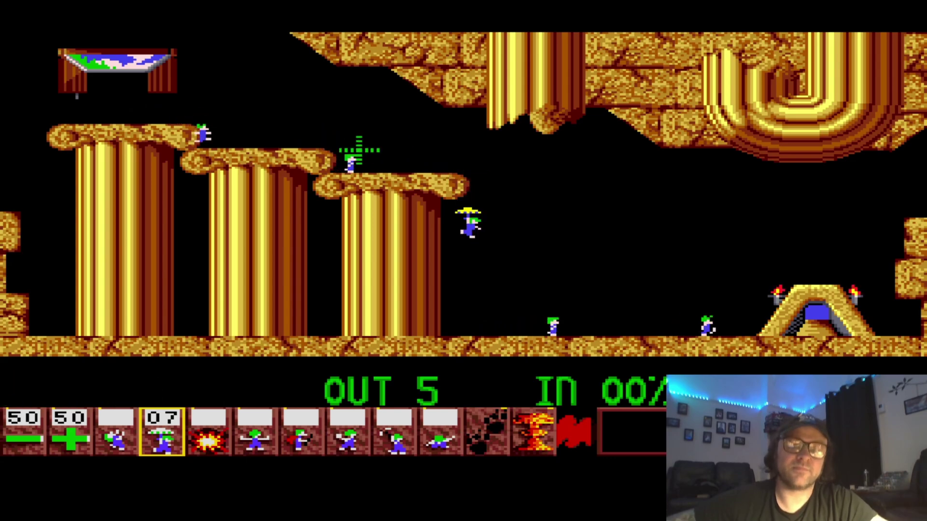
pyautogui.click(372, 159)
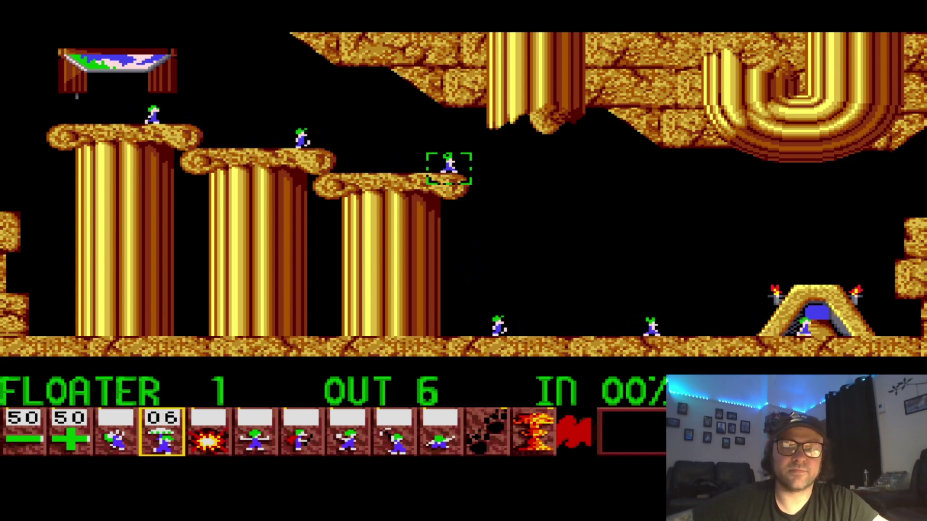
pyautogui.click(379, 163)
pyautogui.click(315, 136)
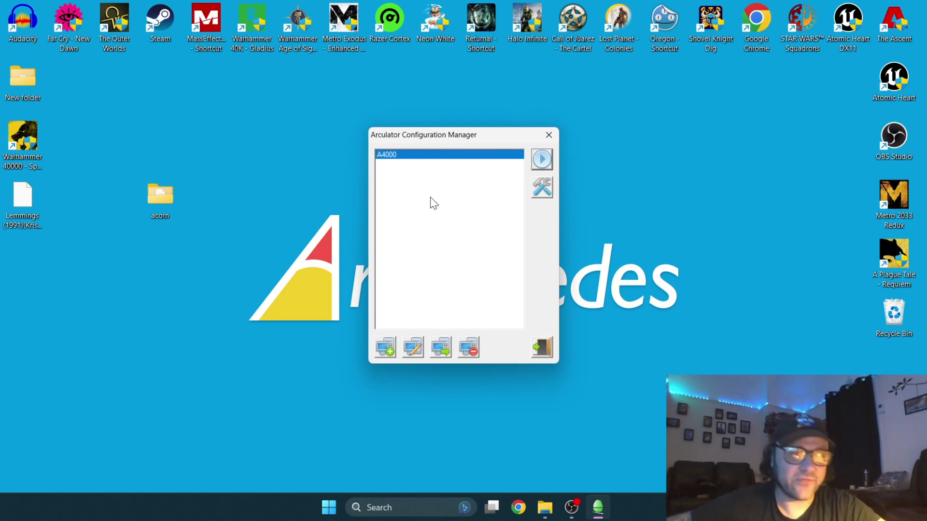
# - Run the A4000 configuration again, with its window moved to the upper middle of the desktop and the mouse captured
pyautogui.click(538, 163)
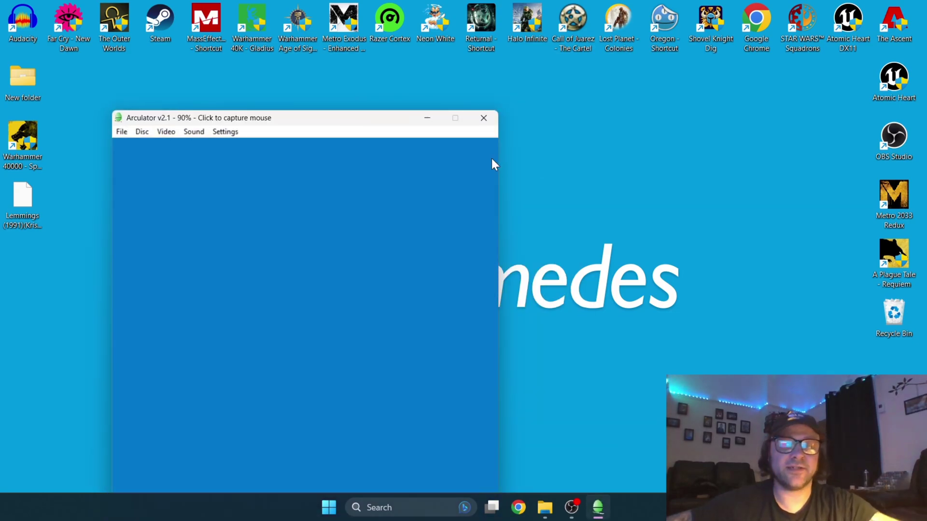
pyautogui.moveTo(358, 118); pyautogui.dragTo(553, 52)
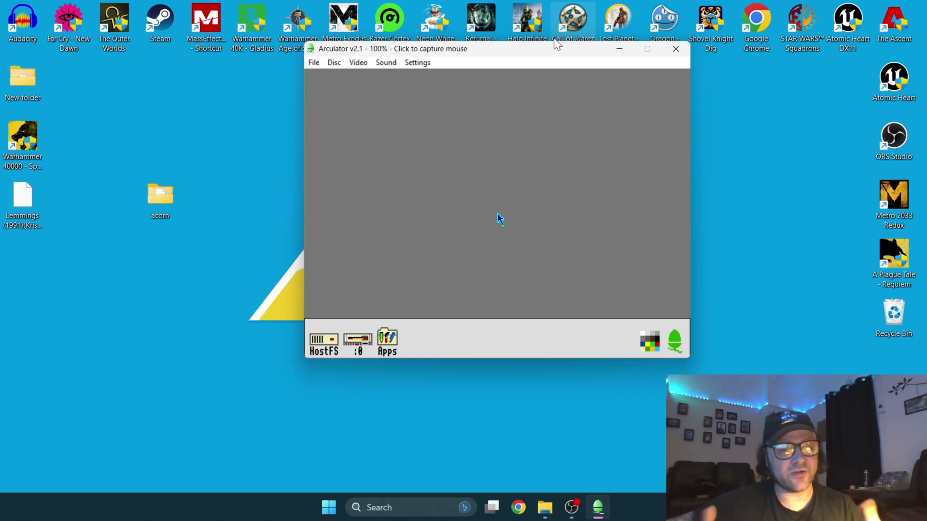
pyautogui.click(383, 288)
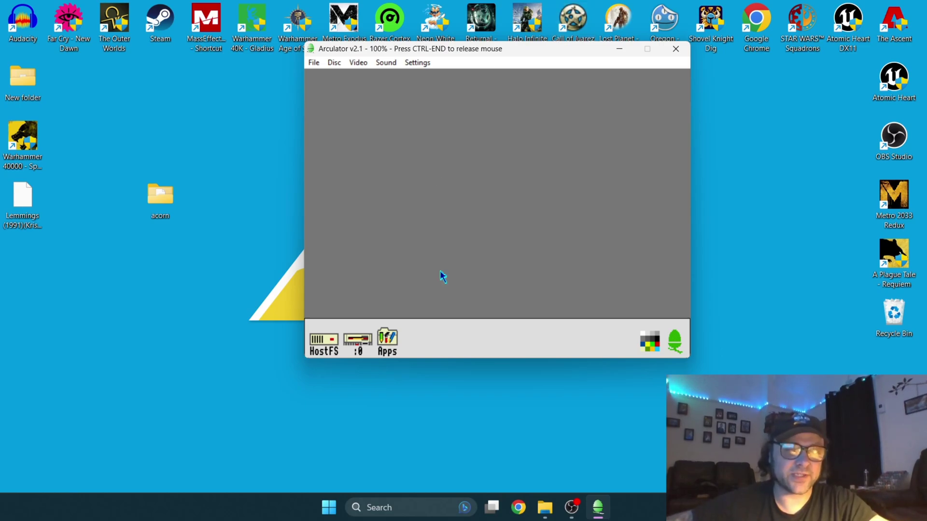
# - View the contents of the disc in floppy drive 0, close its window, and eject drive 0 from the emulator
pyautogui.click(360, 344)
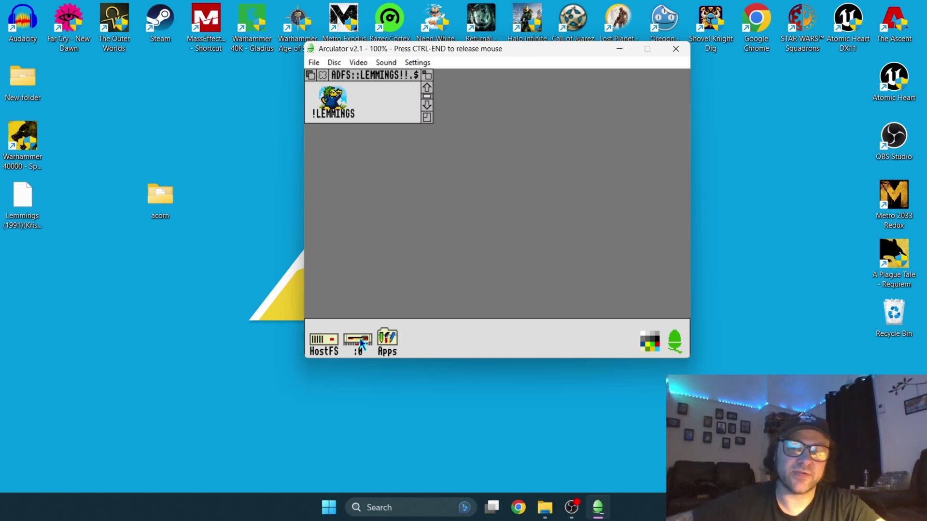
pyautogui.click(323, 75)
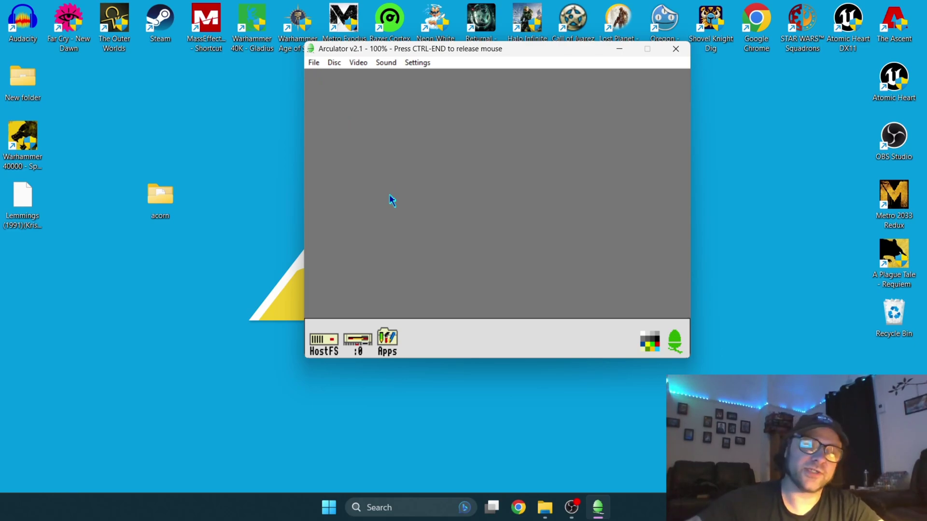
pyautogui.press('super')
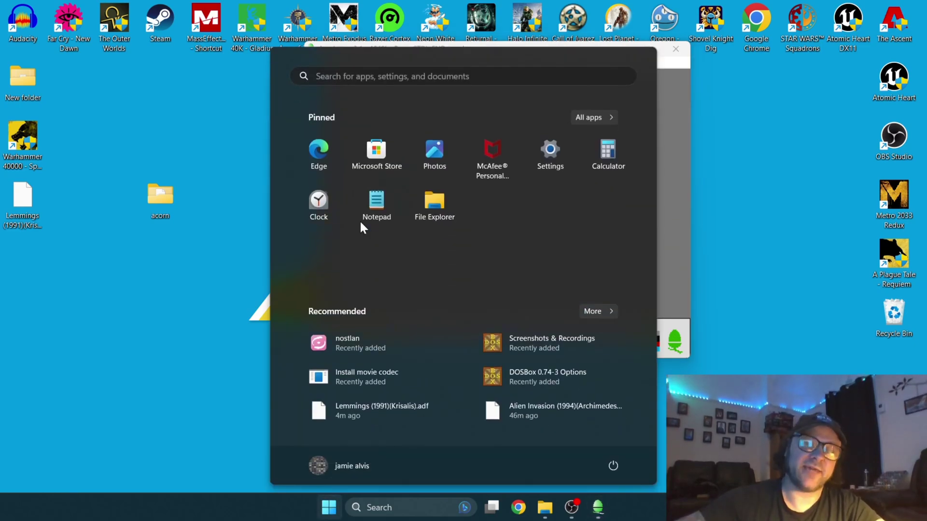
pyautogui.click(664, 125)
pyautogui.click(334, 63)
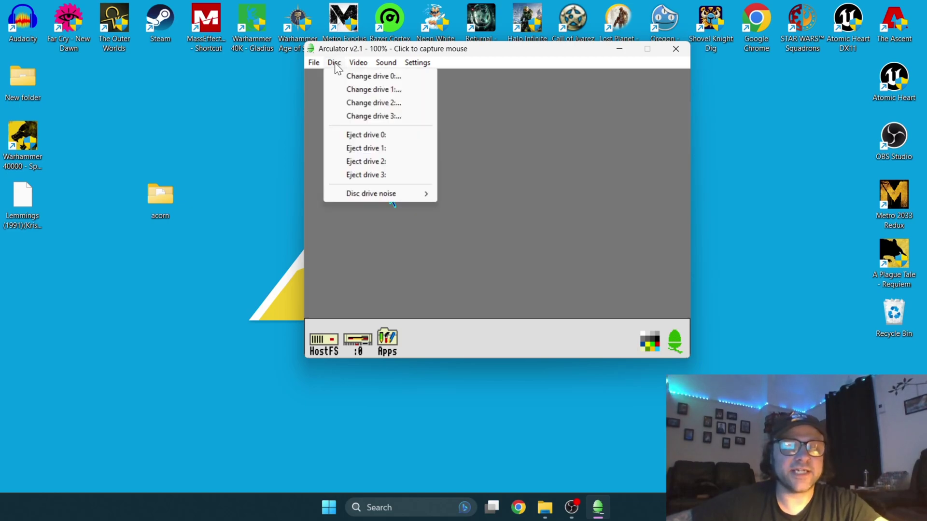
pyautogui.click(357, 135)
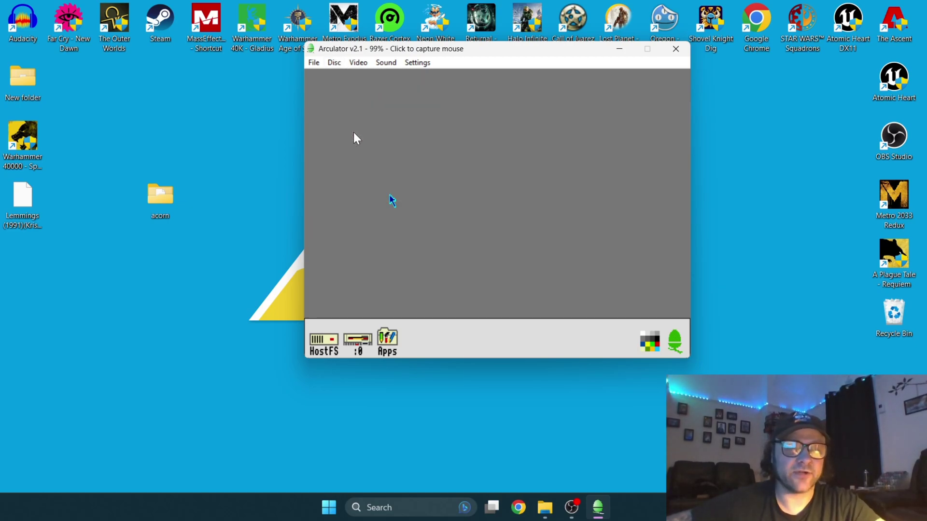
# - Capture the mouse again, try to open floppy drive 0 on the emulated desktop, and dismiss the error
pyautogui.click(352, 203)
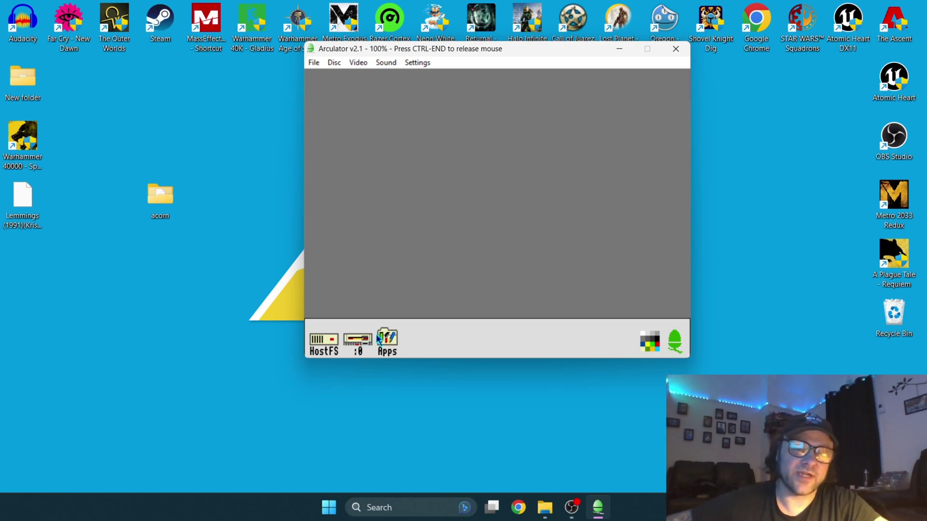
pyautogui.click(361, 342)
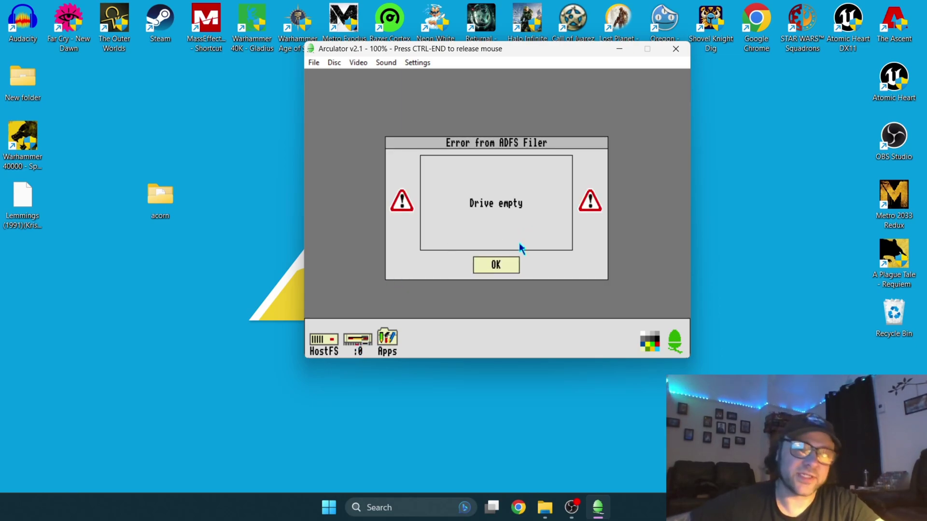
pyautogui.click(509, 262)
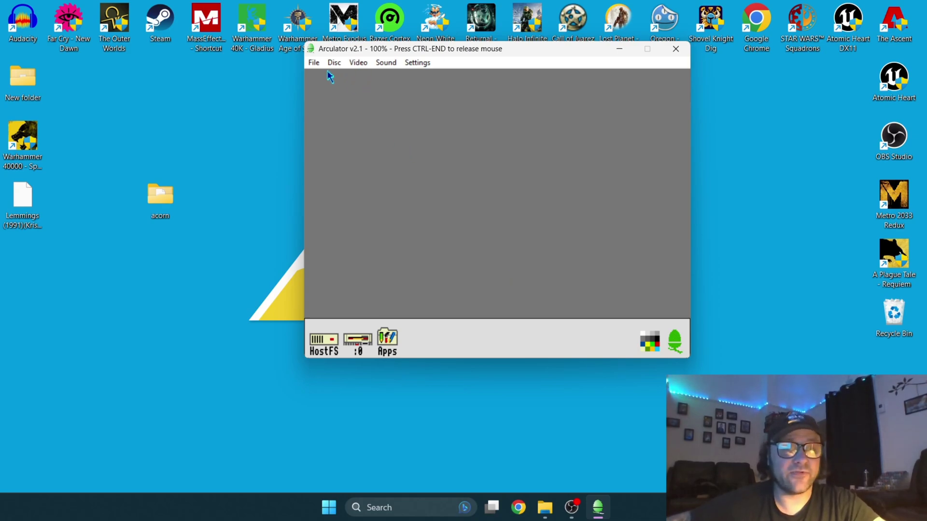
# - Release the mouse, review the options for changing and ejecting disc drives, and return the mouse to the emulated desktop
pyautogui.hotkey('ctrl', 'End')
pyautogui.press('super')
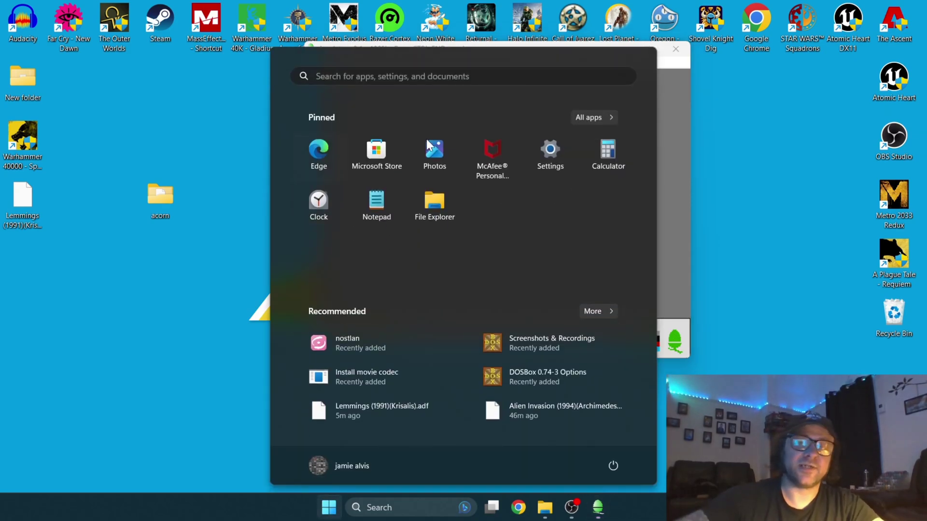
pyautogui.click(674, 173)
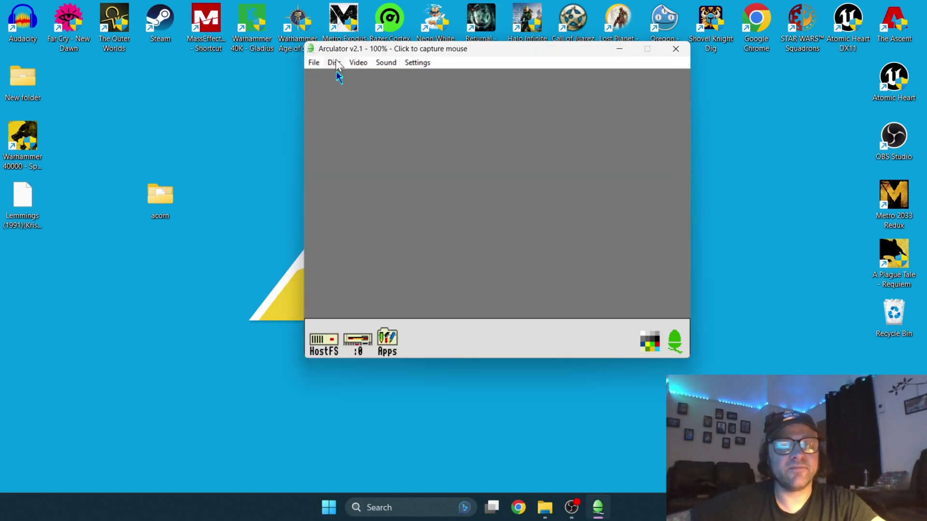
pyautogui.click(335, 63)
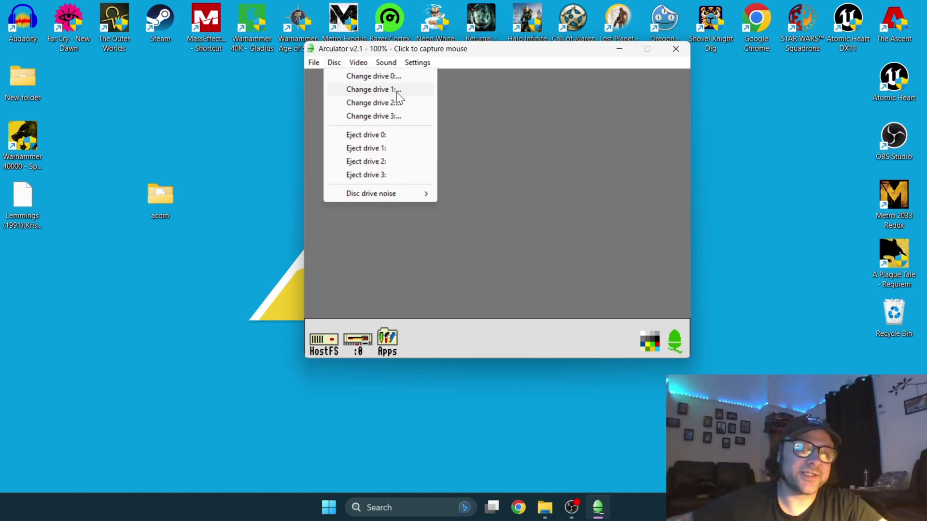
pyautogui.click(480, 309)
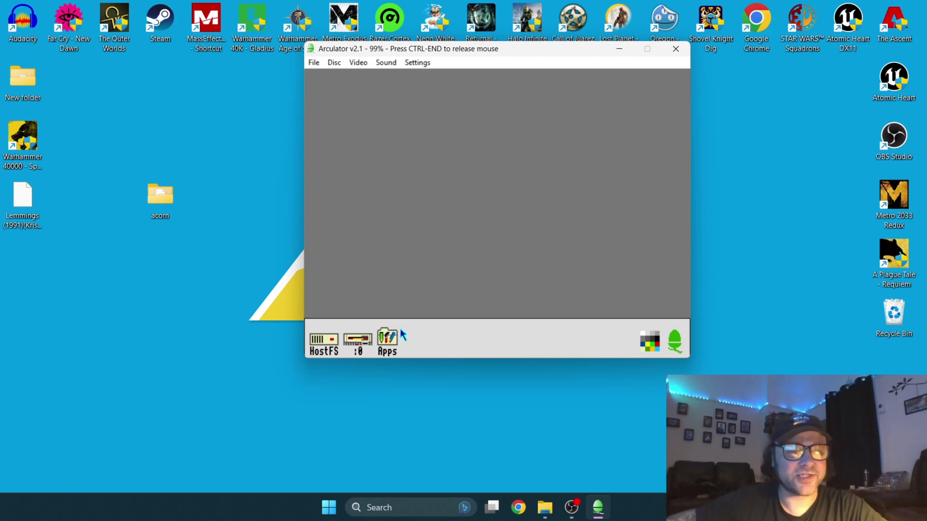
# - Examine the emulated machine's running tasks and memory allocation, and close the task list
pyautogui.click(676, 345)
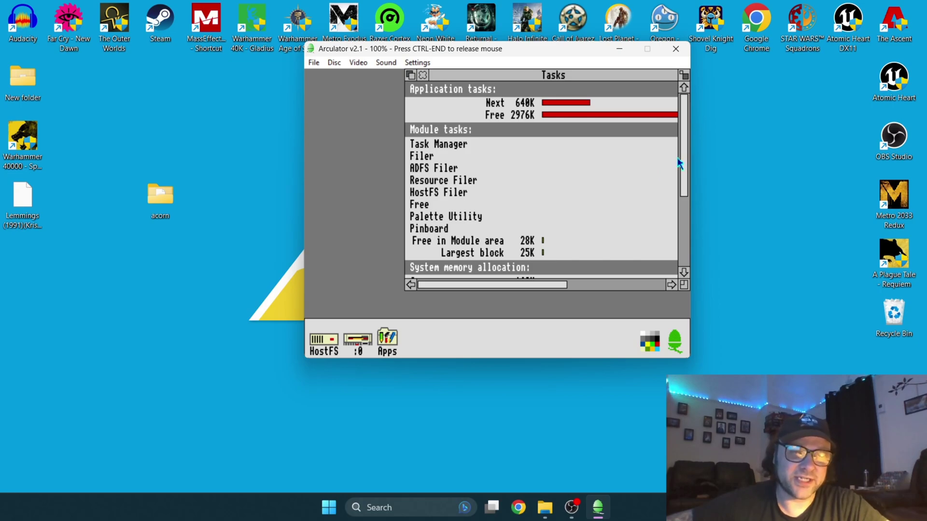
pyautogui.moveTo(684, 180)
pyautogui.mouseDown()
pyautogui.moveTo(684, 250)
pyautogui.moveTo(685, 181)
pyautogui.mouseUp()
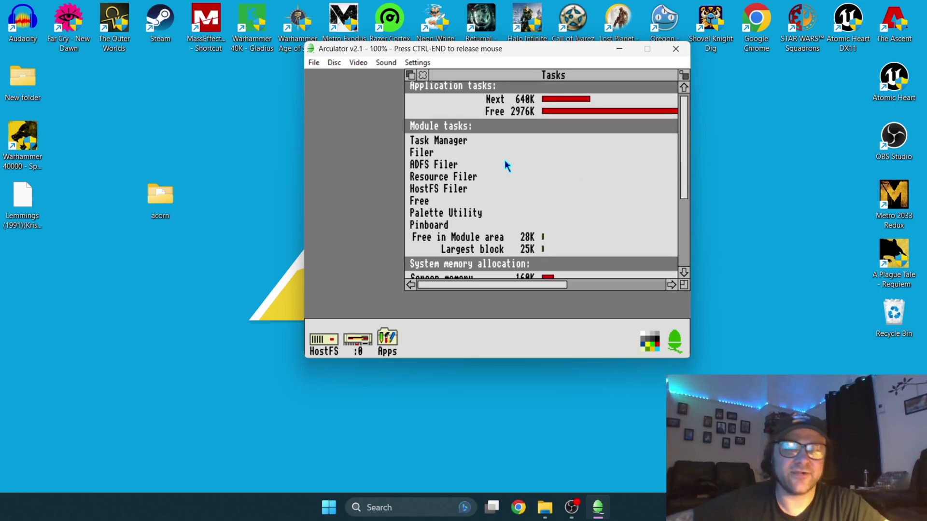
pyautogui.click(425, 76)
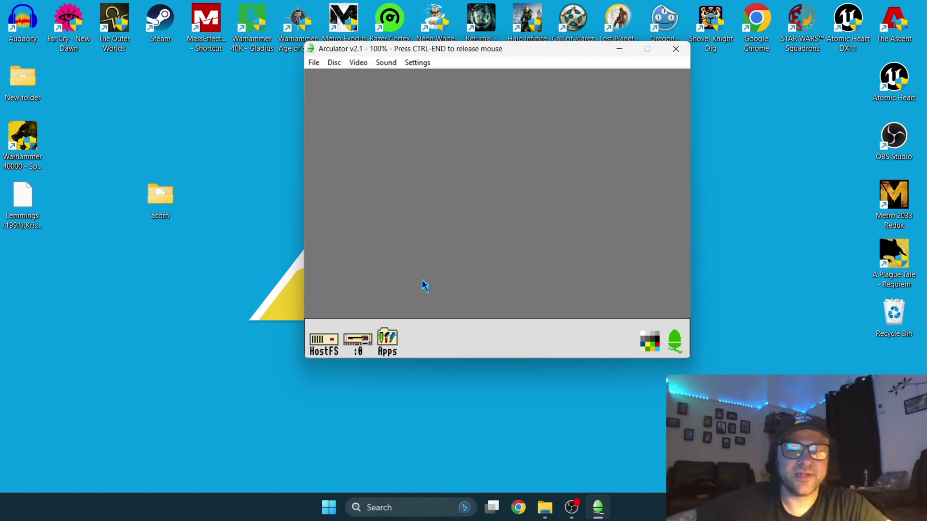
# - Open the built-in applications folder, launch !Configure, and bring up its Configuration window
pyautogui.click(389, 344)
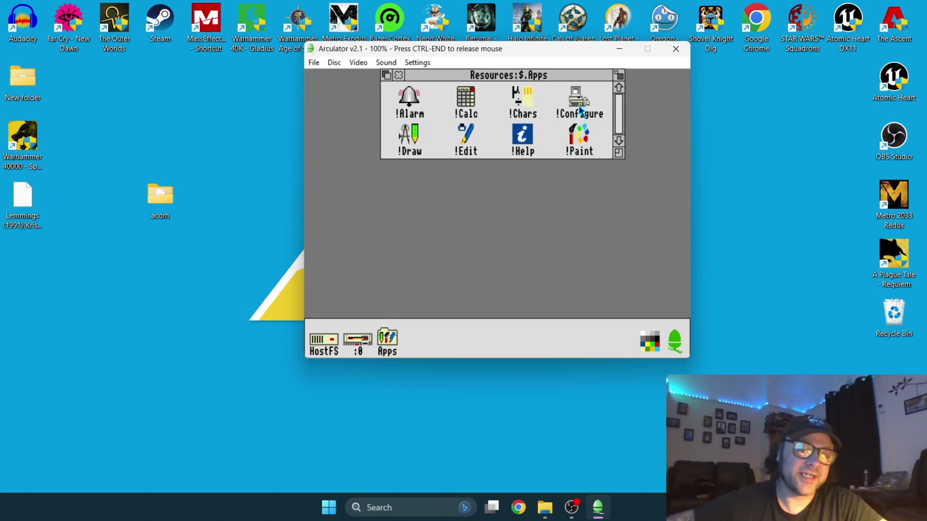
pyautogui.doubleClick(581, 111)
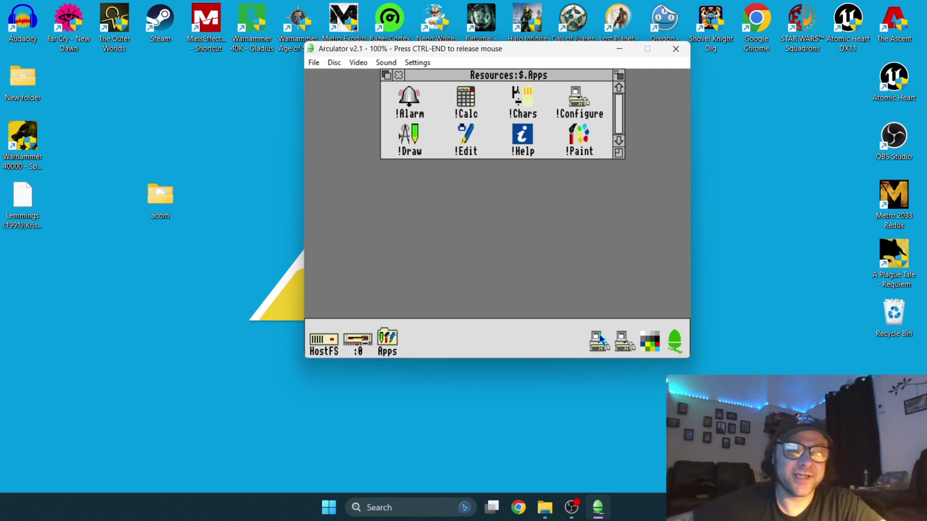
pyautogui.click(601, 339)
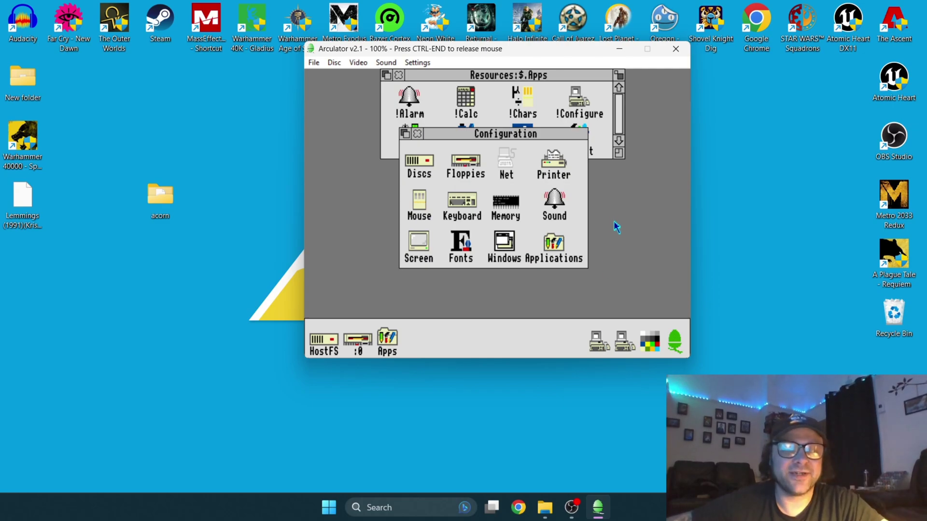
# - Increase the screen memory by one increment in the memory allocation settings, and close the memory and Configuration windows
pyautogui.click(512, 209)
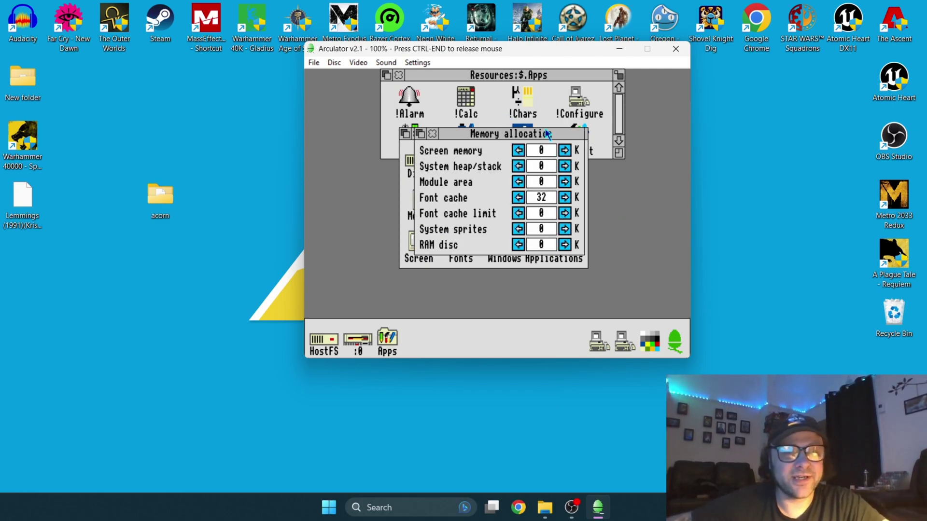
pyautogui.click(565, 151)
pyautogui.click(433, 134)
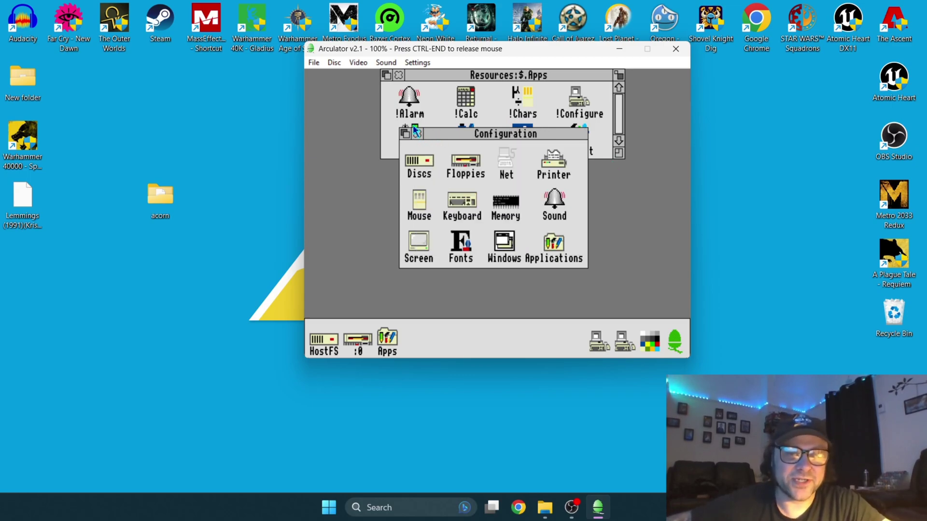
pyautogui.click(418, 134)
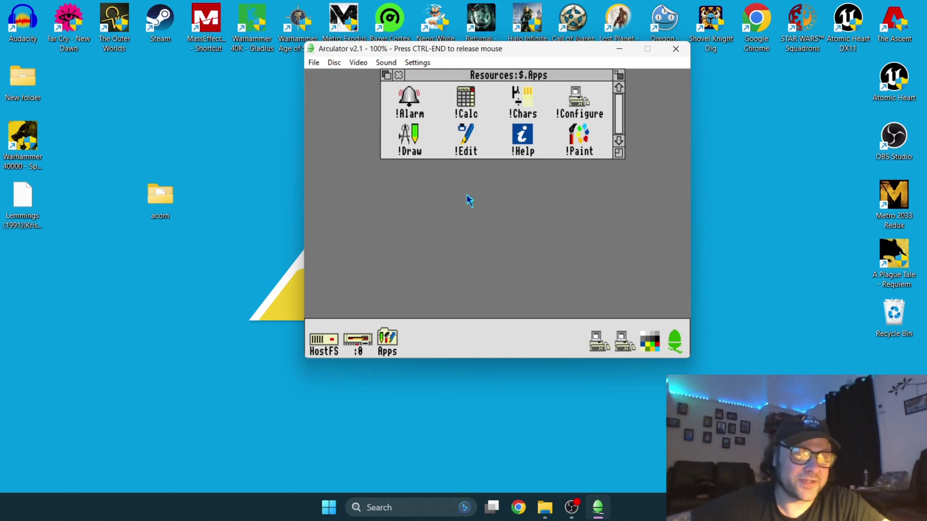